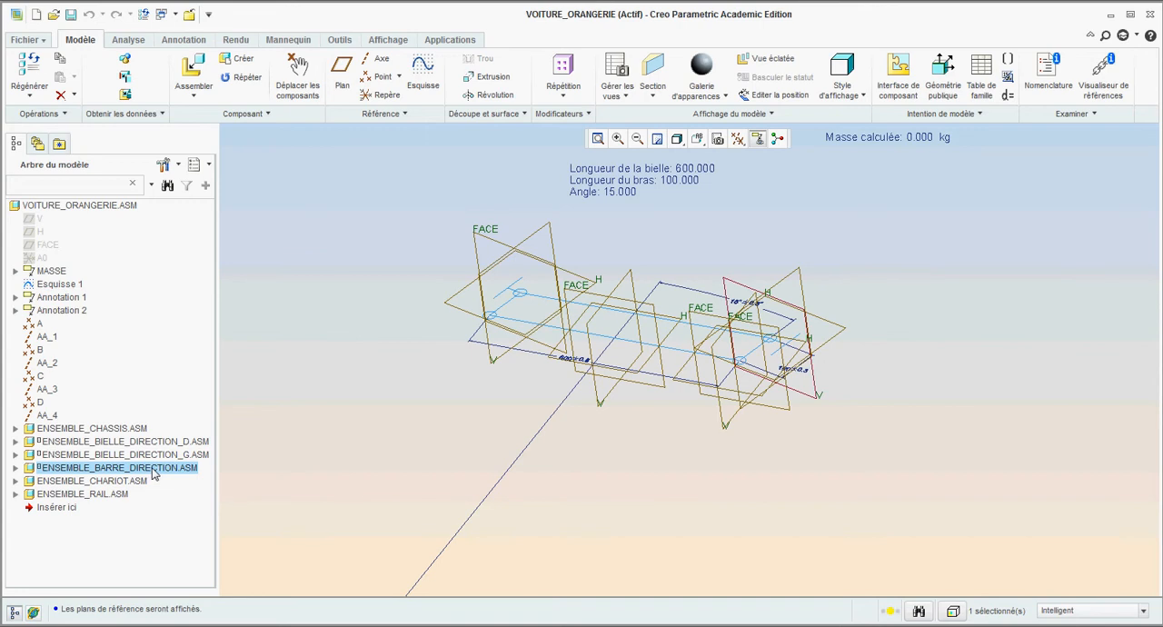
{"action": "right_click", "coordinate": [153, 472]}
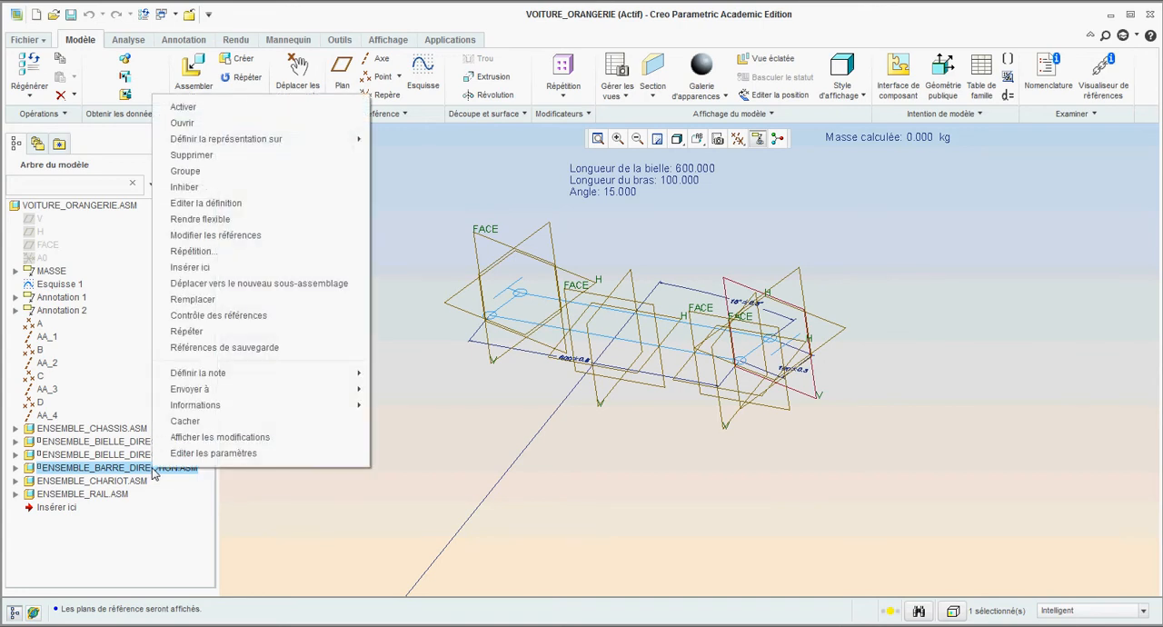
{"action": "left_click", "coordinate": [234, 110]}
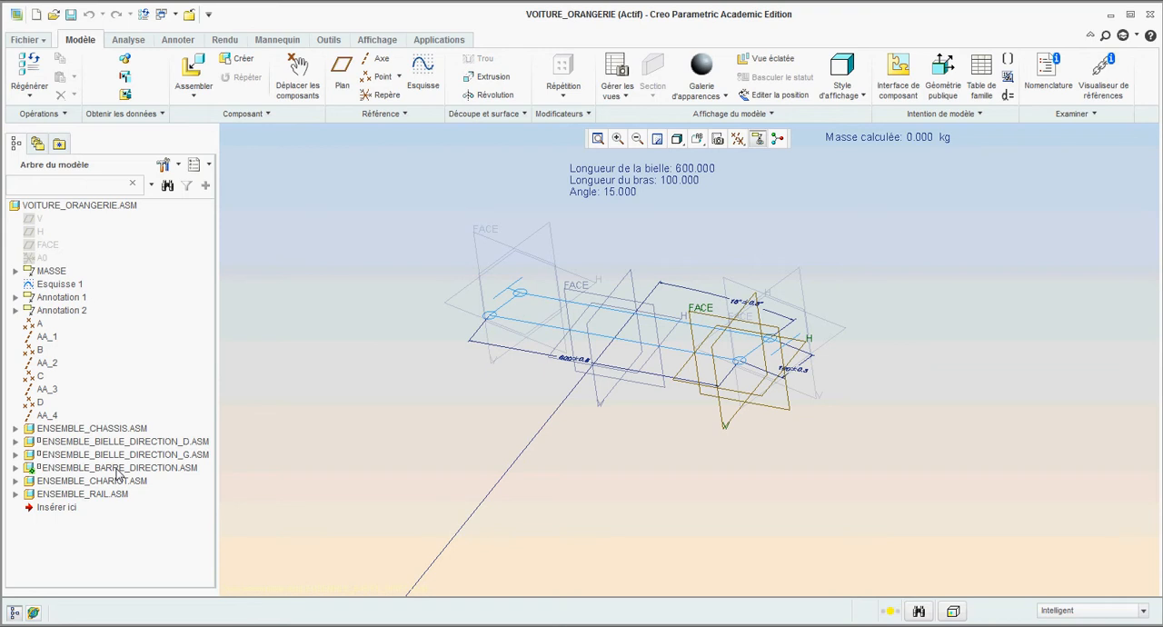
{"action": "right_click", "coordinate": [96, 208]}
{"action": "left_click", "coordinate": [107, 218]}
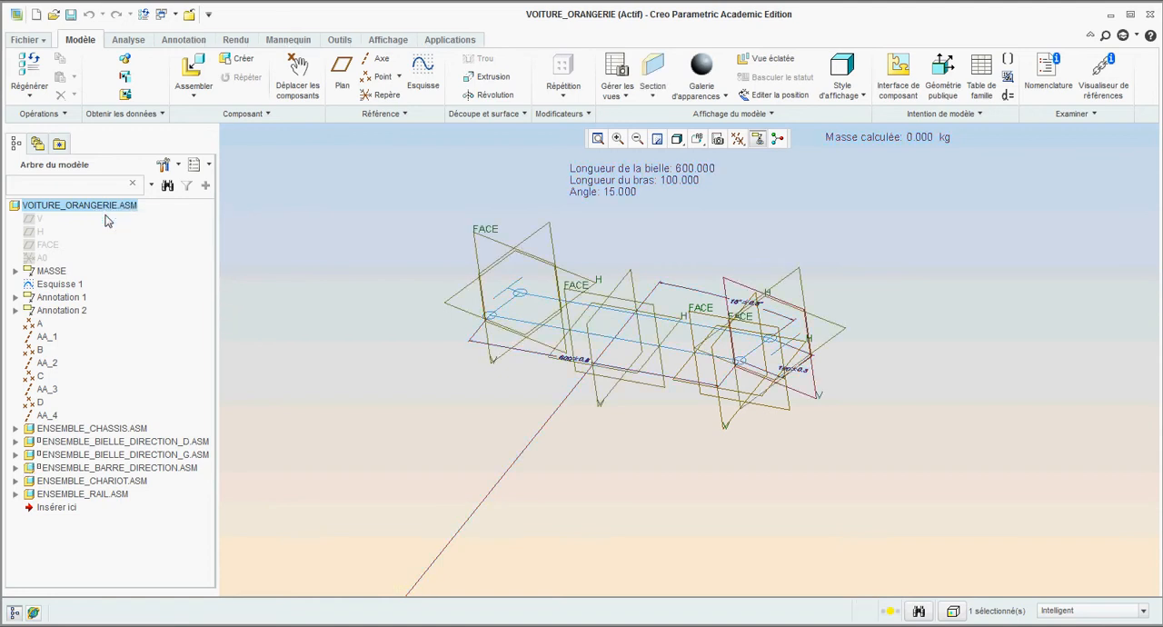
- Activate the ENSEMBLE_BARRE_DIRECTION.ASM sub-assembly and expand its contents in the model tree
{"action": "left_click", "coordinate": [130, 468]}
{"action": "right_click", "coordinate": [132, 470]}
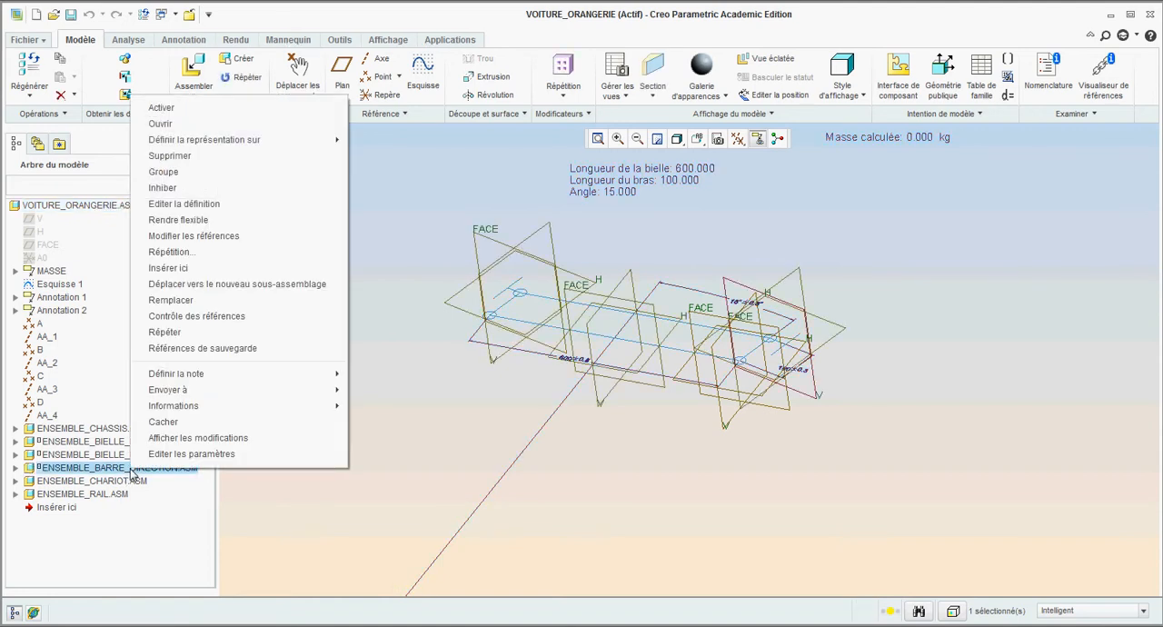
{"action": "left_click", "coordinate": [178, 111]}
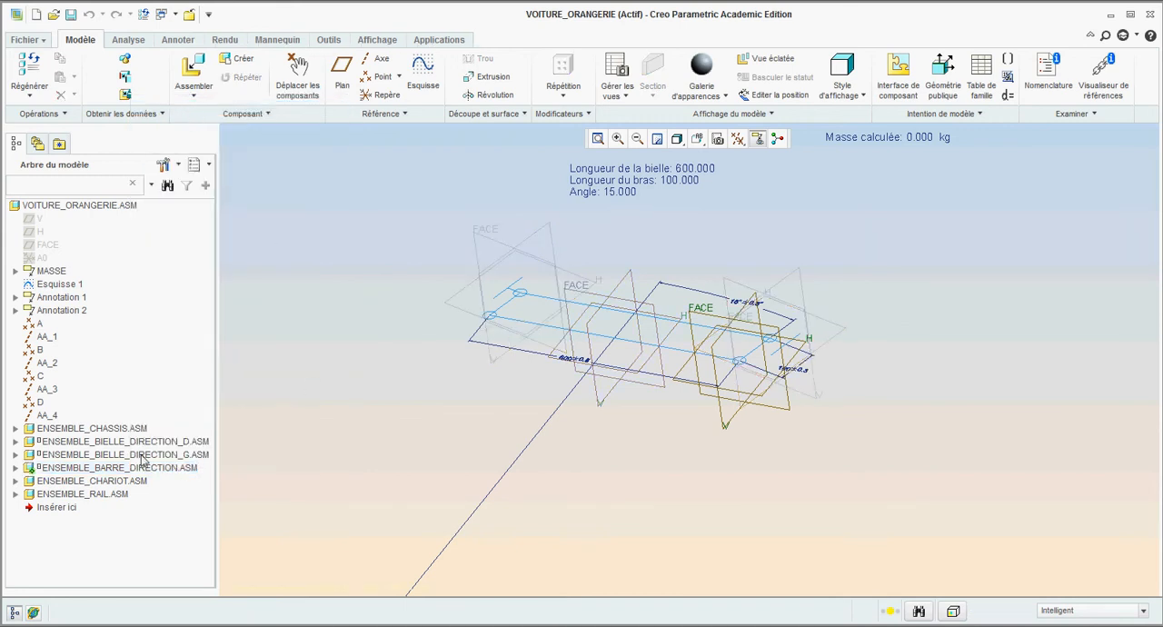
{"action": "left_click", "coordinate": [15, 467]}
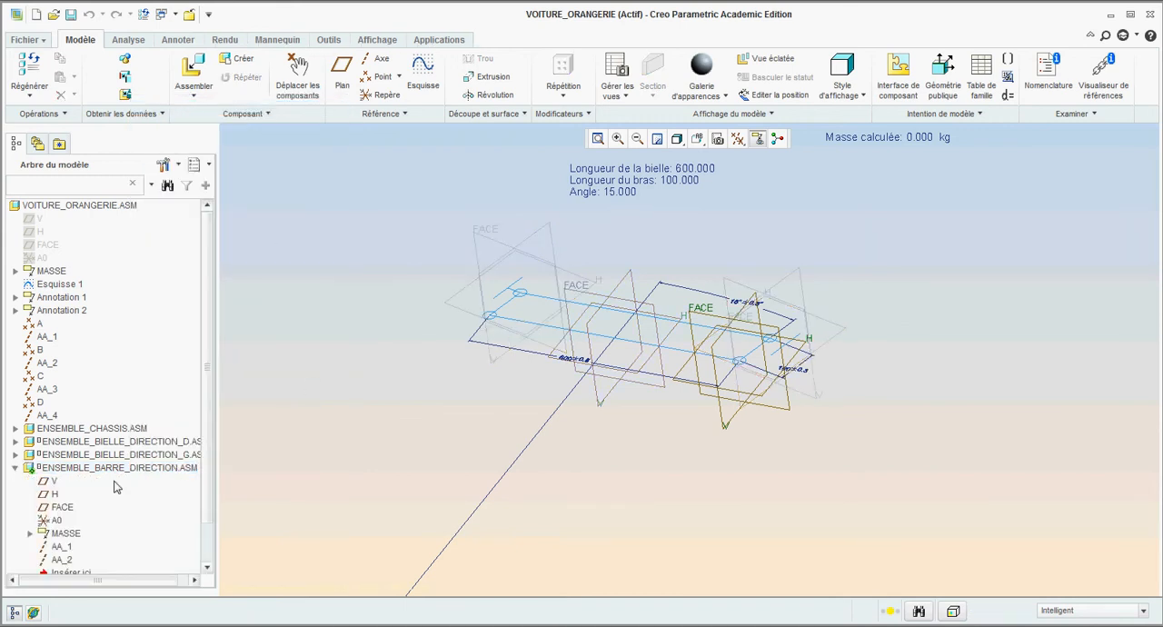
{"action": "scroll", "coordinate": [81, 509], "scroll_direction": "down", "scroll_amount": 2}
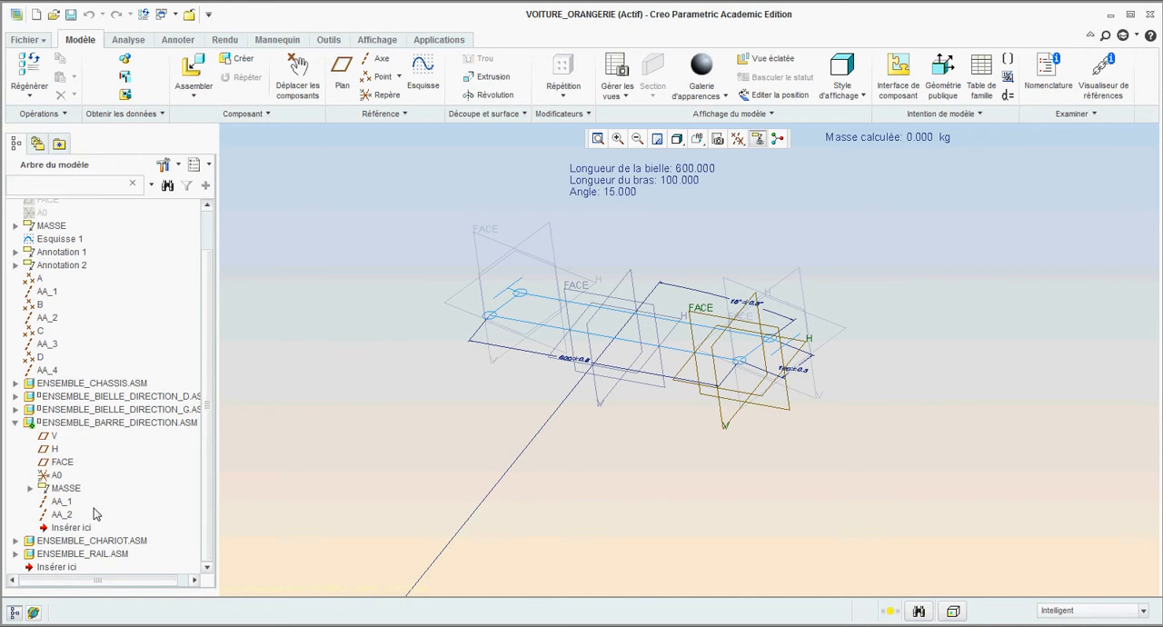
- Create a solid part named bielle in the active sub-assembly by copying the existing piece_3plans.prt
{"action": "left_click", "coordinate": [234, 61]}
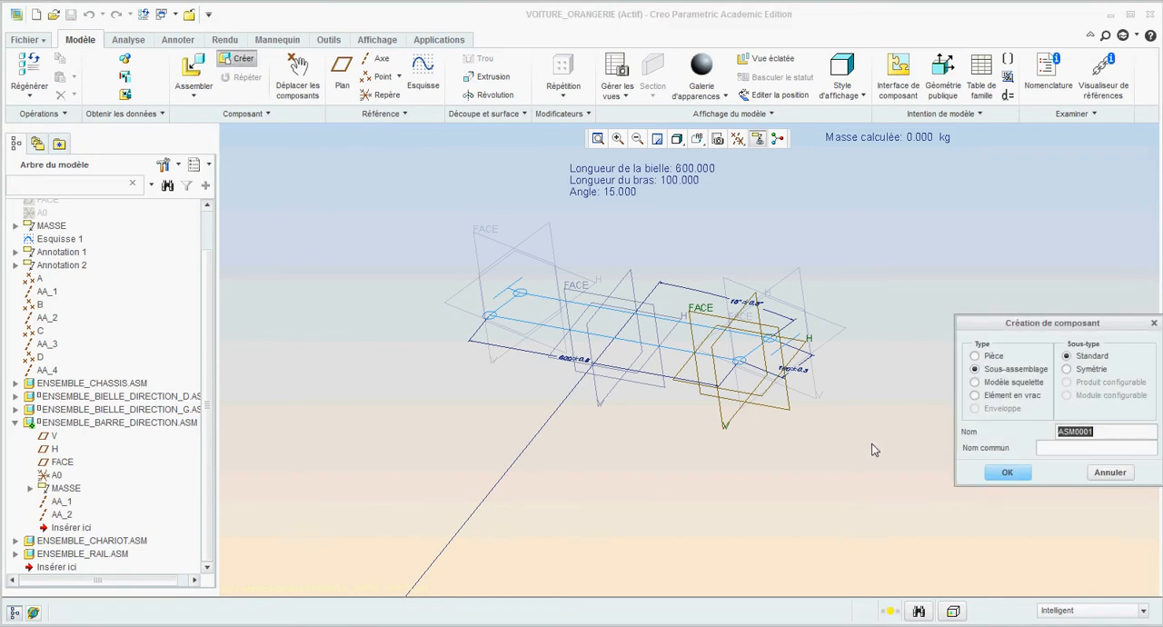
{"action": "type", "text": "bielle"}
{"action": "left_click", "coordinate": [987, 358]}
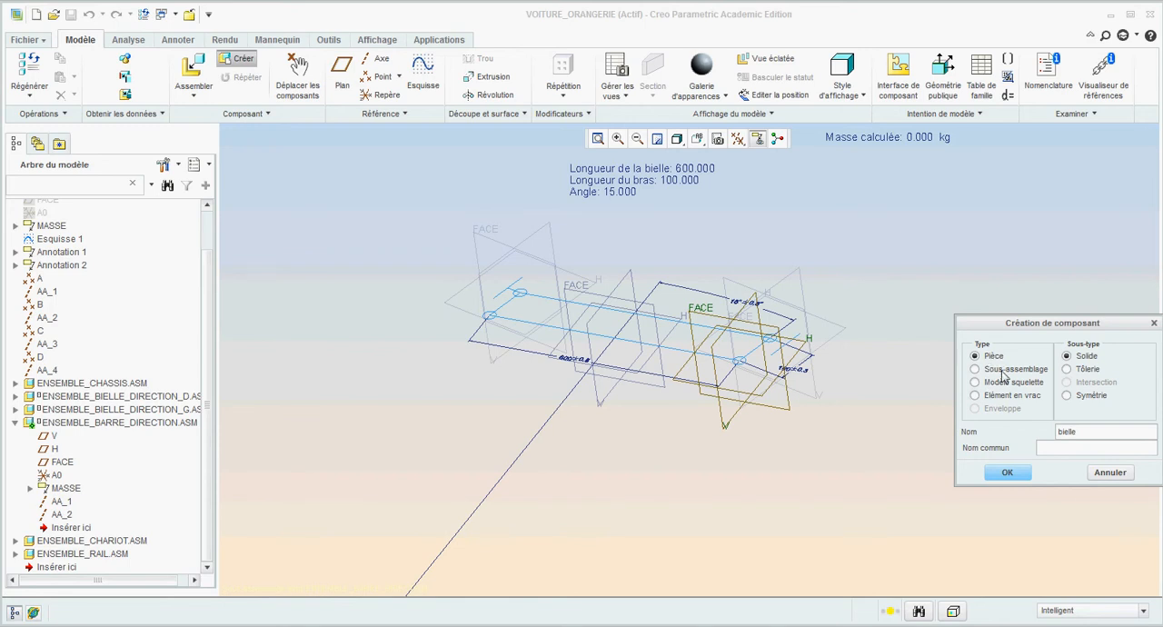
{"action": "left_click", "coordinate": [1010, 473]}
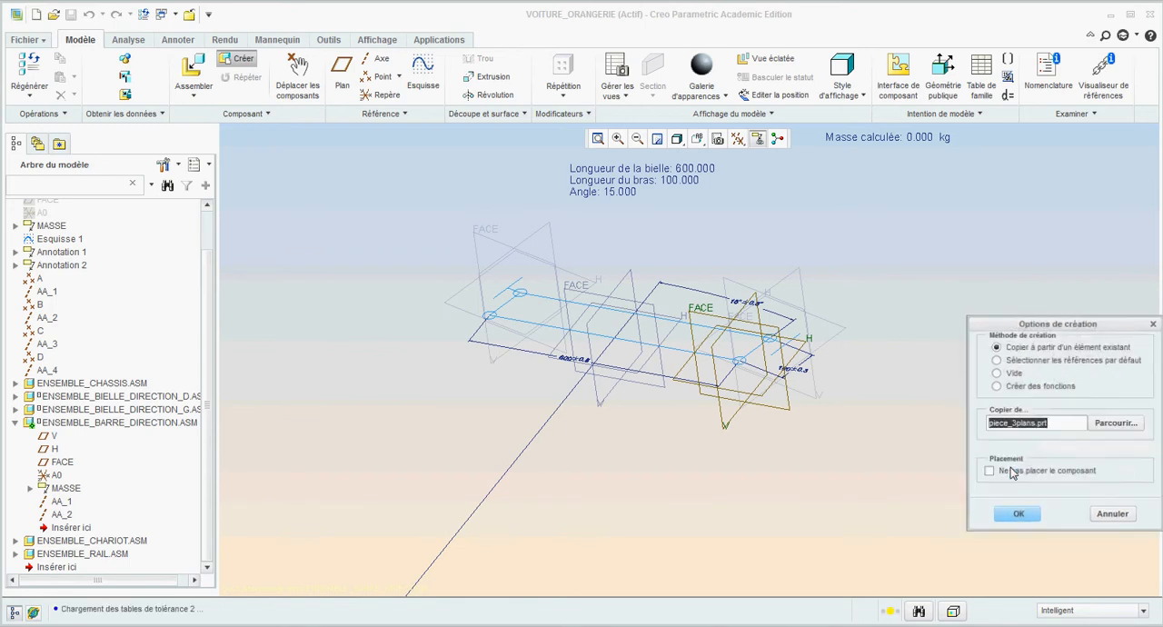
{"action": "left_click", "coordinate": [1017, 515]}
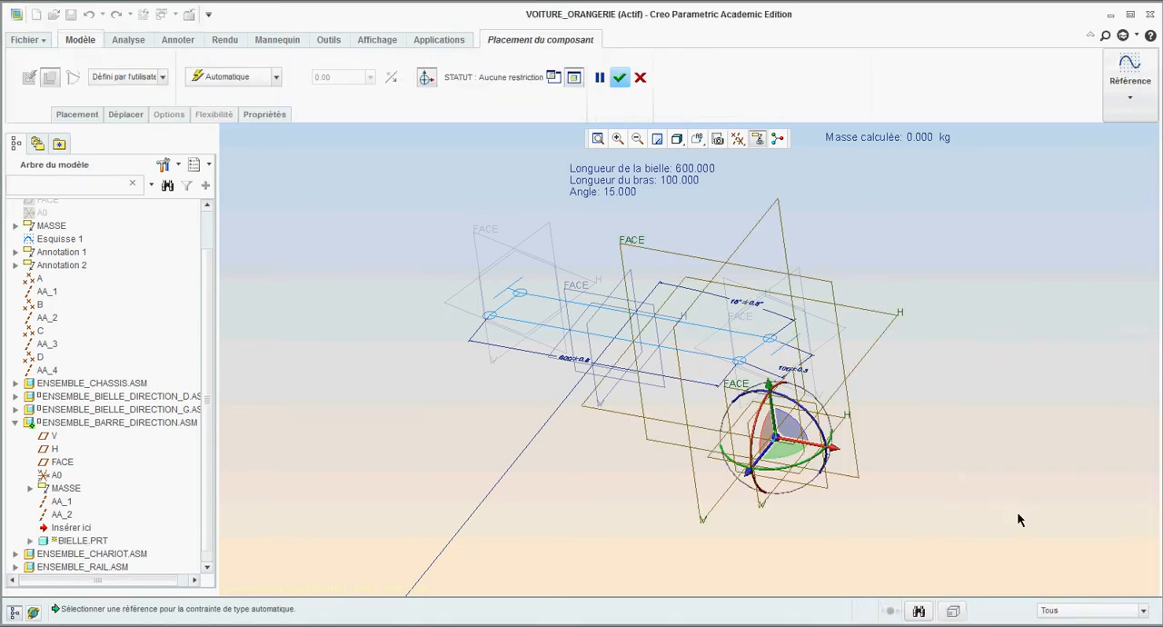
- Place the new part in the sub-assembly with the default constraint (Valeur par défaut)
{"action": "left_click", "coordinate": [276, 78]}
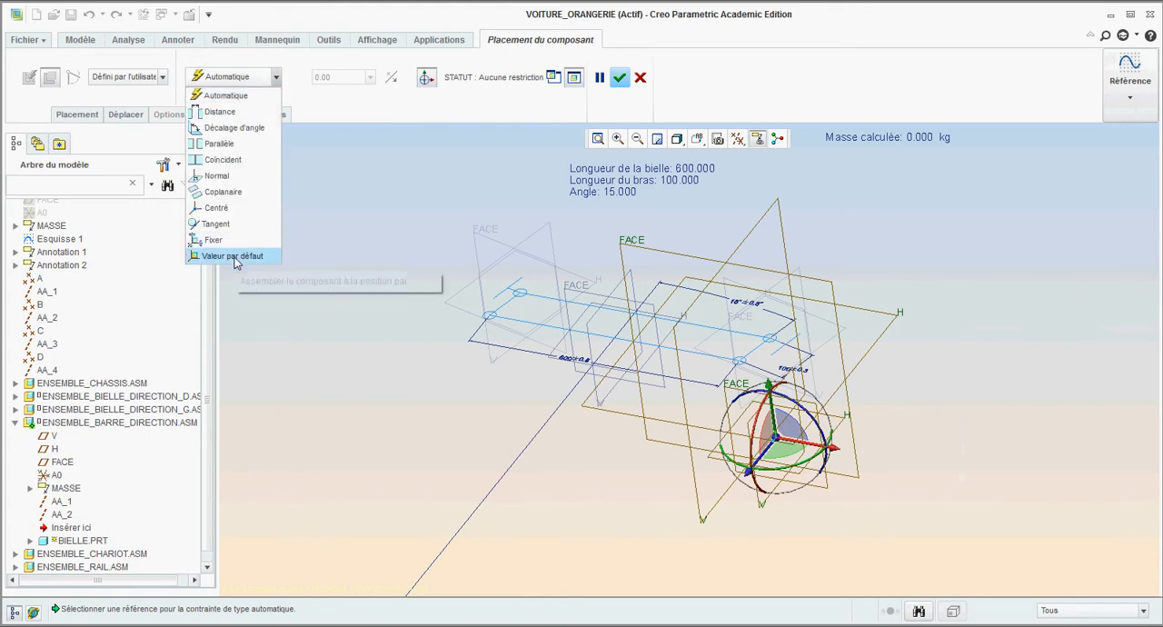
{"action": "left_click", "coordinate": [234, 256]}
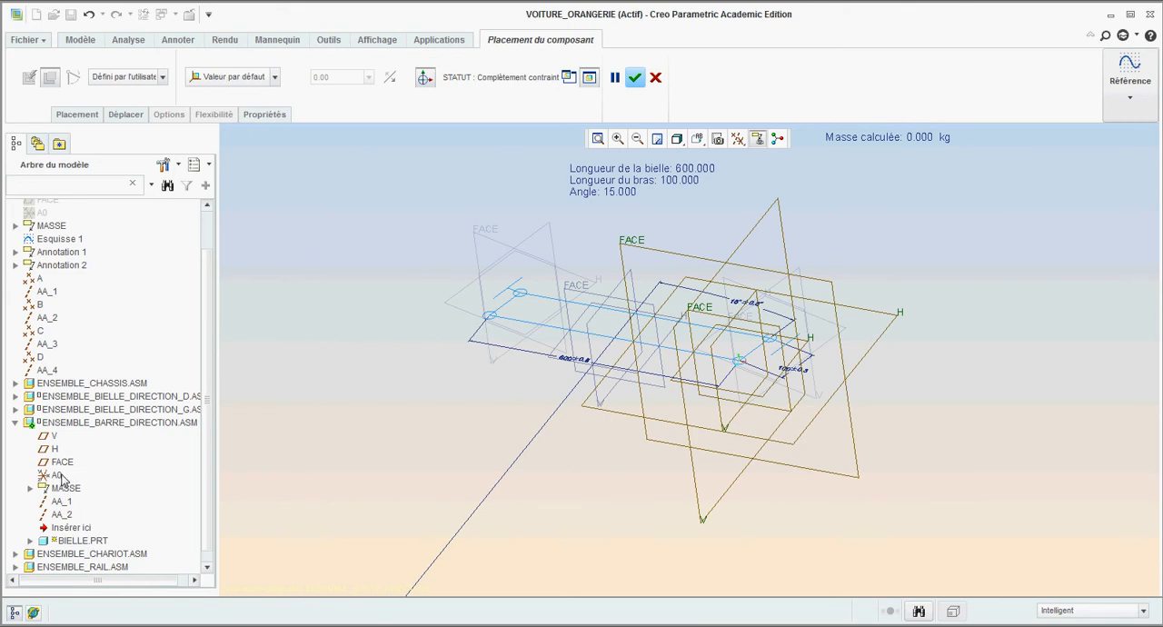
{"action": "left_click", "coordinate": [634, 78]}
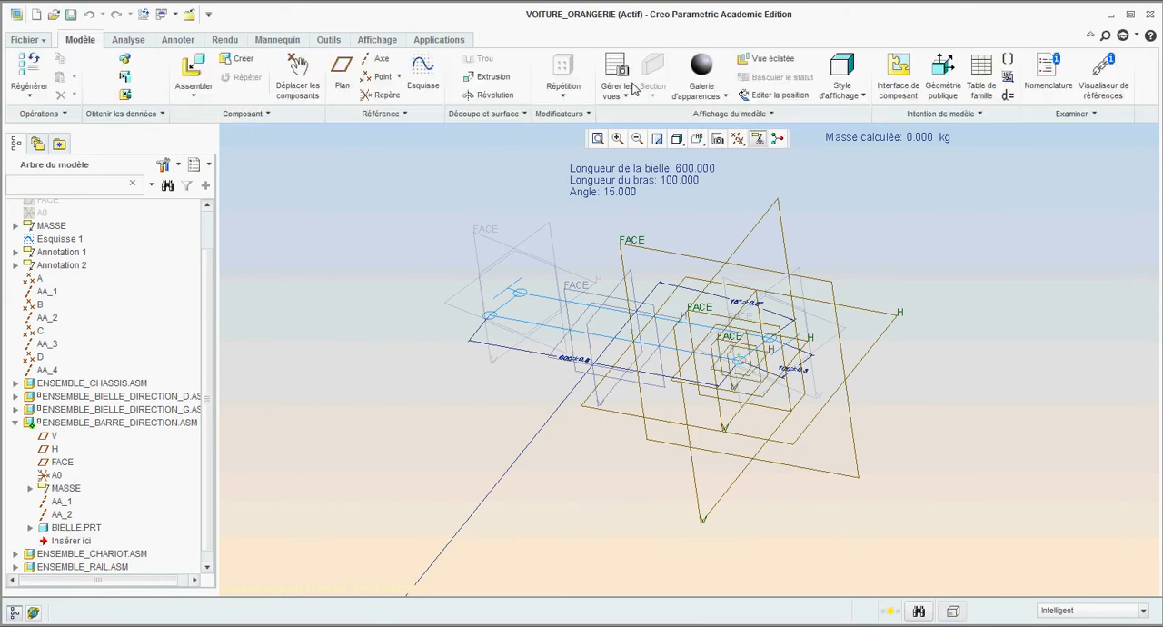
- Activate BIELLE.PRT inside the ENSEMBLE_BARRE_DIRECTION sub-assembly for part modelling
{"action": "scroll", "coordinate": [209, 486], "scroll_direction": "down", "scroll_amount": 1}
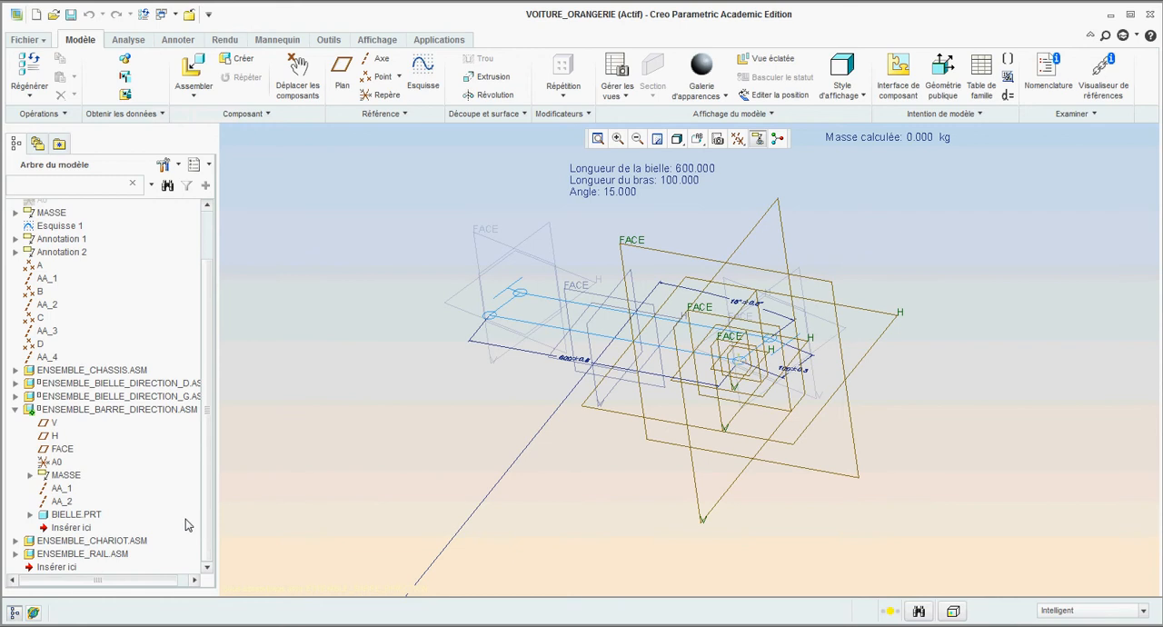
{"action": "left_click", "coordinate": [77, 514]}
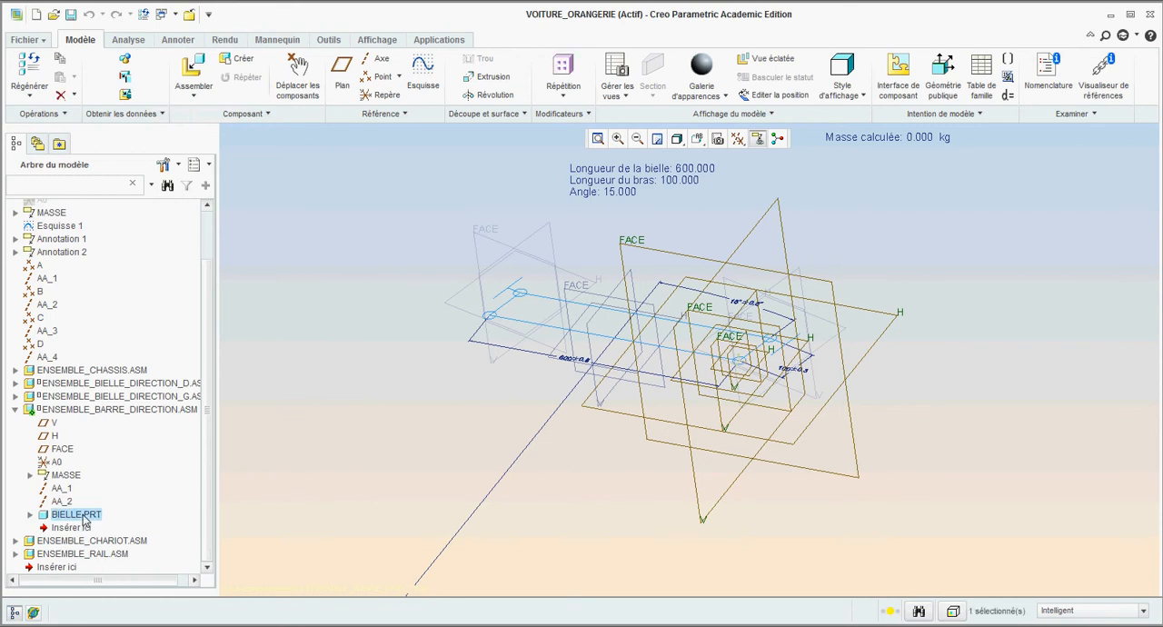
{"action": "right_click", "coordinate": [84, 519]}
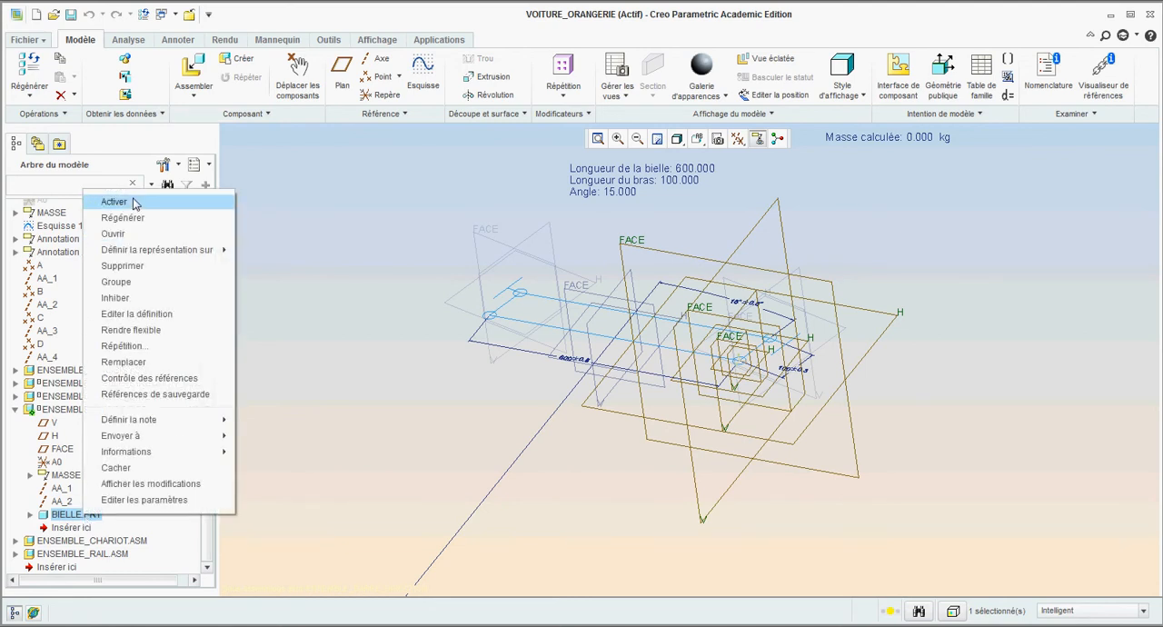
{"action": "left_click", "coordinate": [133, 207]}
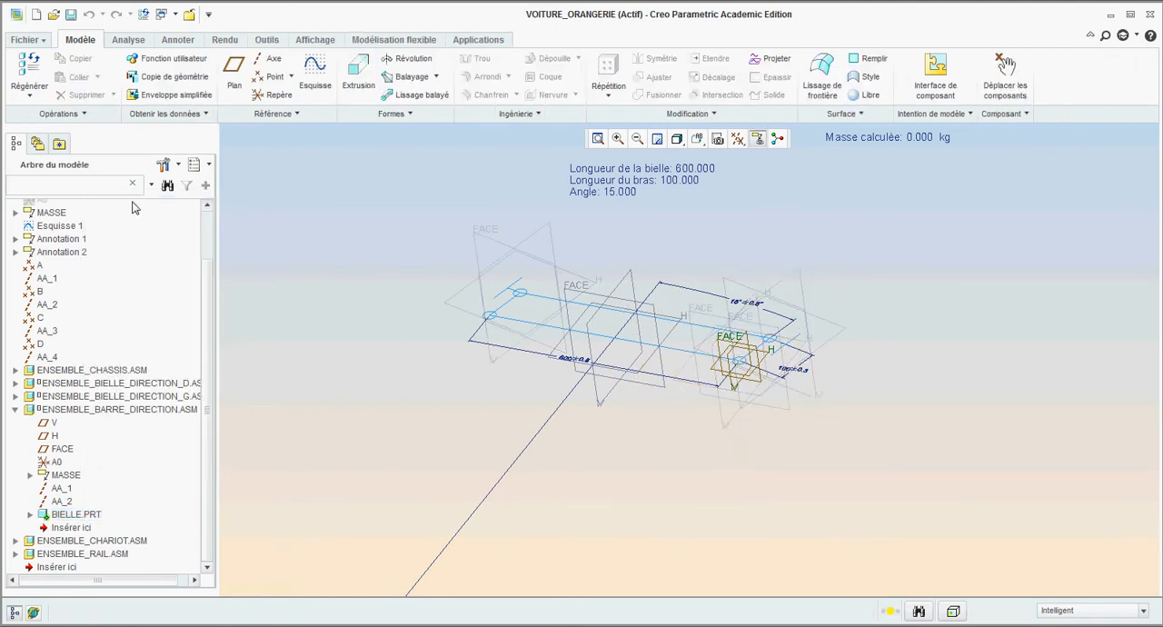
- Start an extrusion in the active part with its sketch on the part's H plane
{"action": "scroll", "coordinate": [713, 393], "scroll_direction": "up", "scroll_amount": 2}
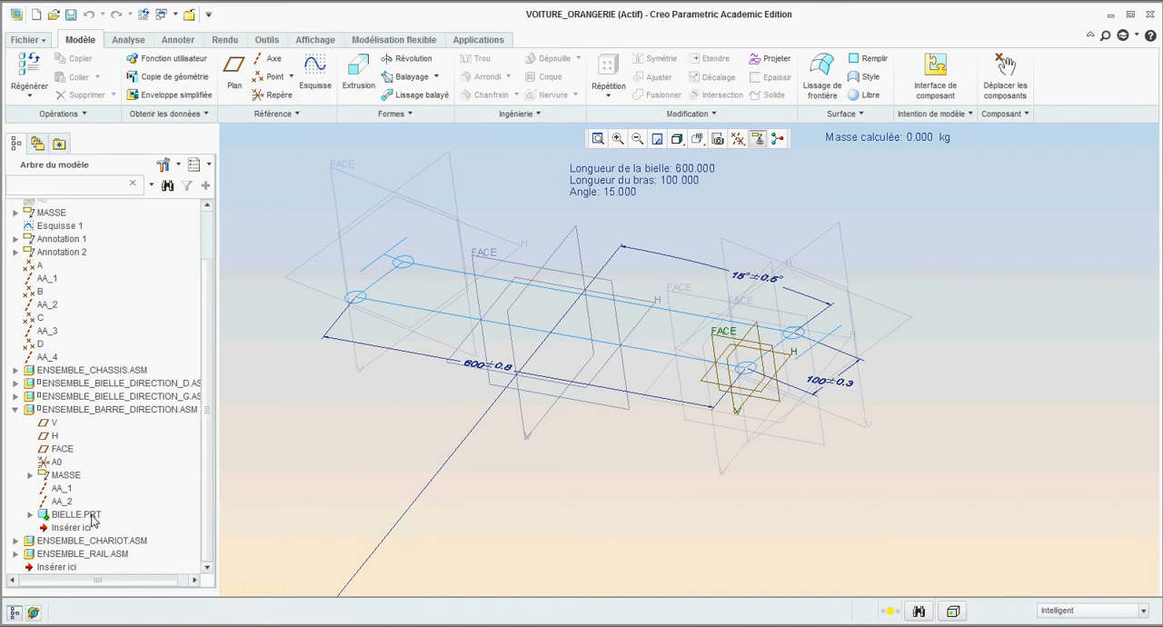
{"action": "left_click", "coordinate": [359, 82]}
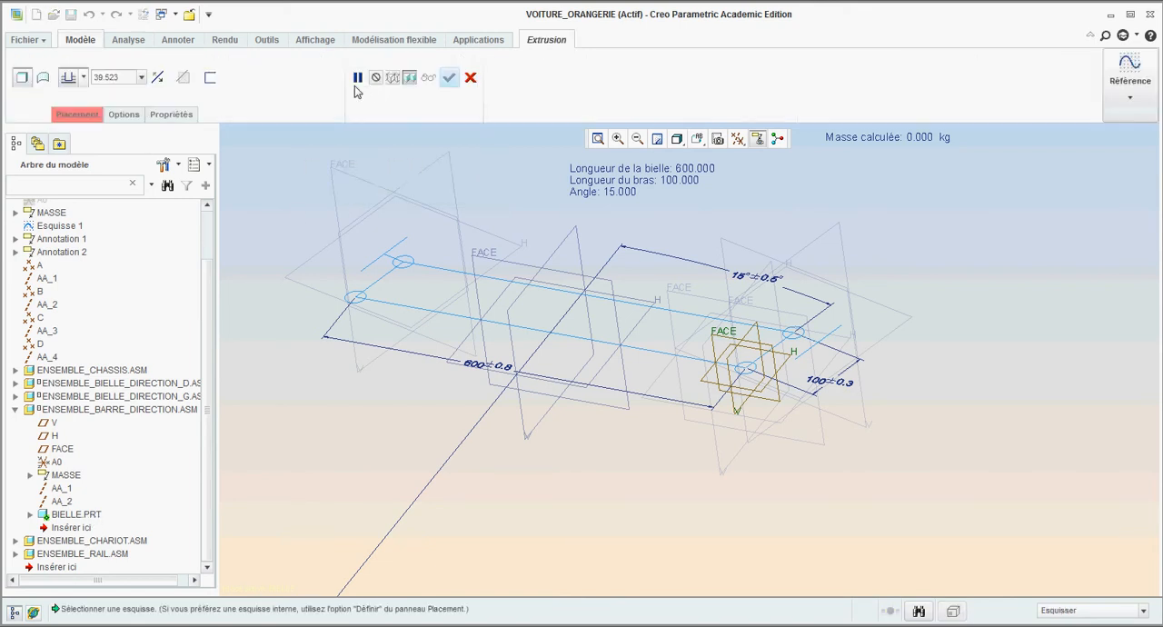
{"action": "left_click", "coordinate": [702, 385]}
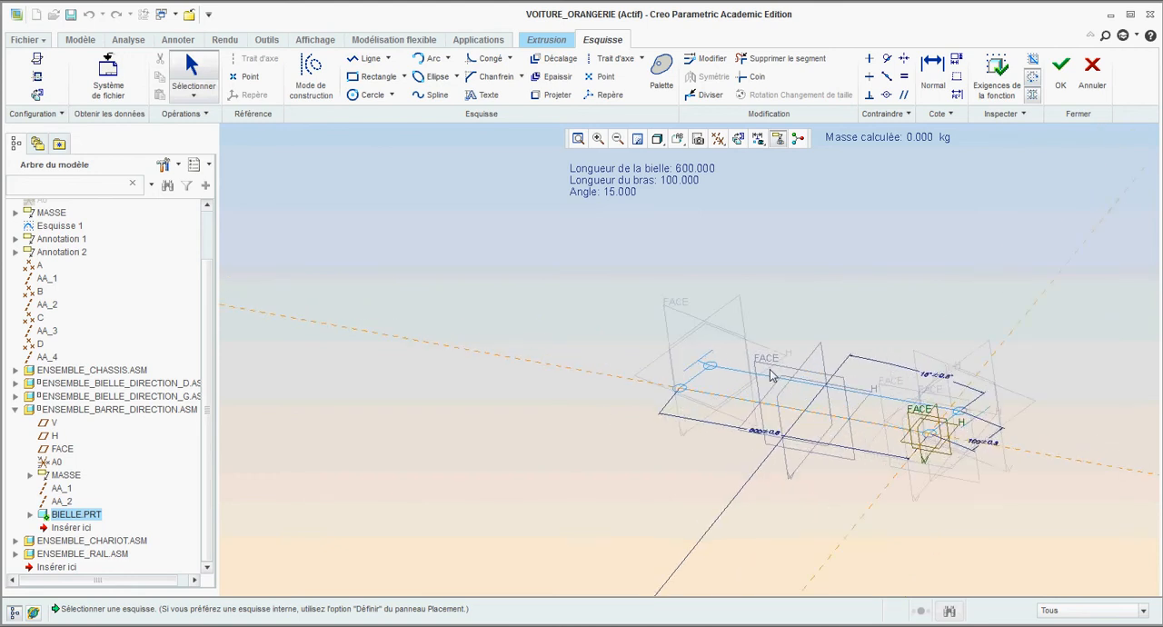
- Add axis AA_2 of ENSEMBLE_BARRE_DIRECTION as a sketch reference and orient the sketch plane in 2D
{"action": "left_click", "coordinate": [36, 79]}
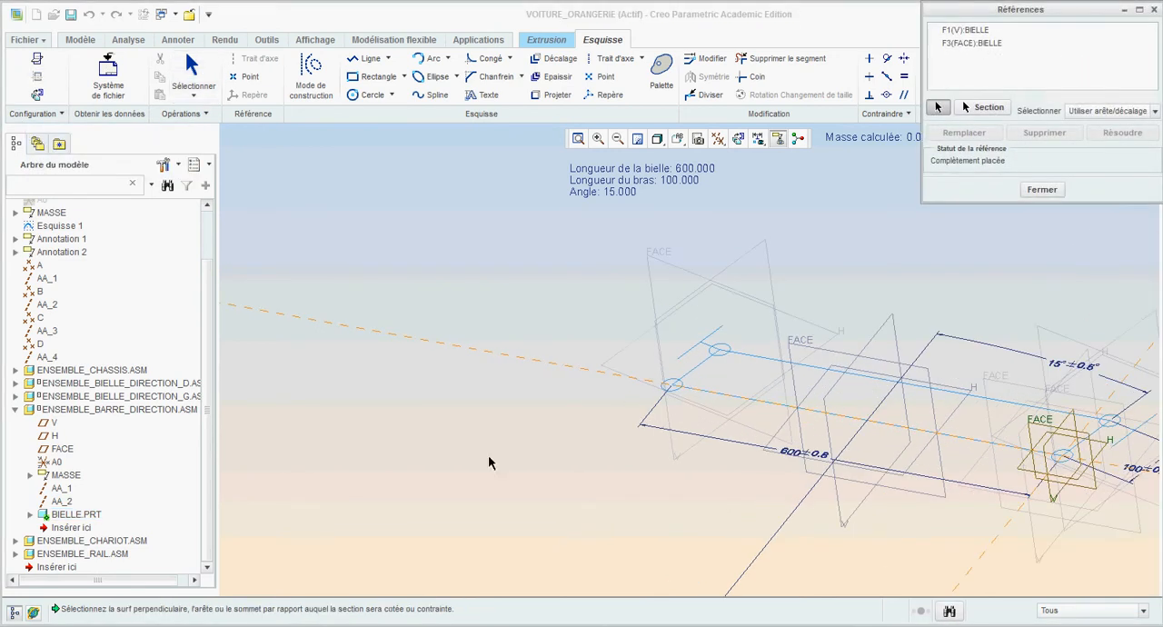
{"action": "left_click", "coordinate": [63, 502]}
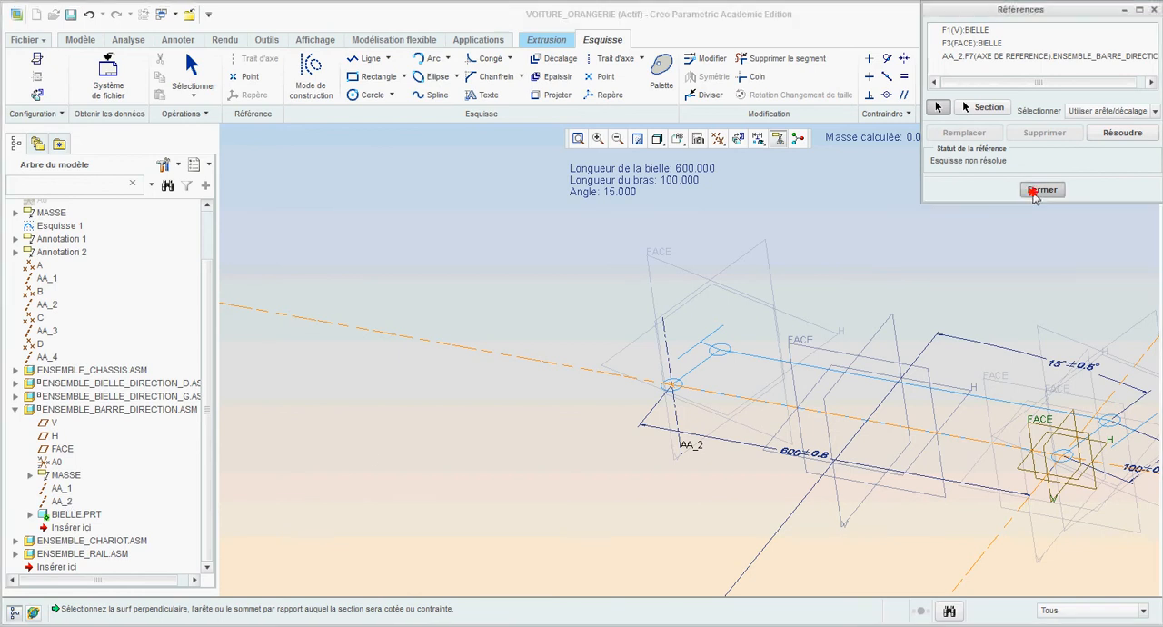
{"action": "left_click", "coordinate": [1042, 189]}
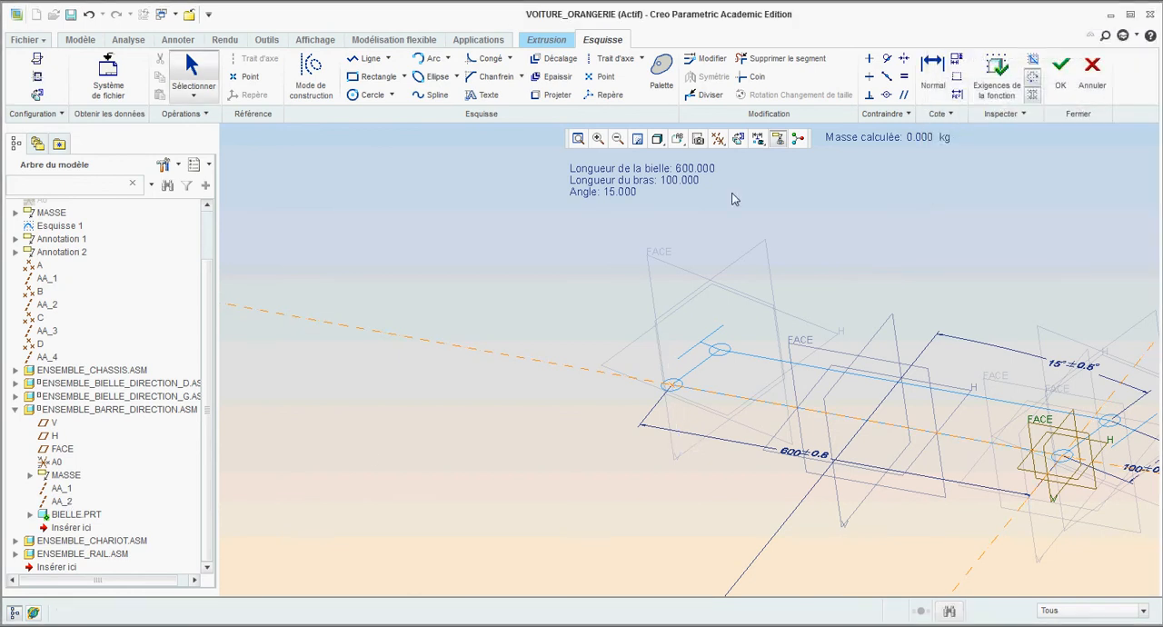
{"action": "left_click", "coordinate": [37, 94]}
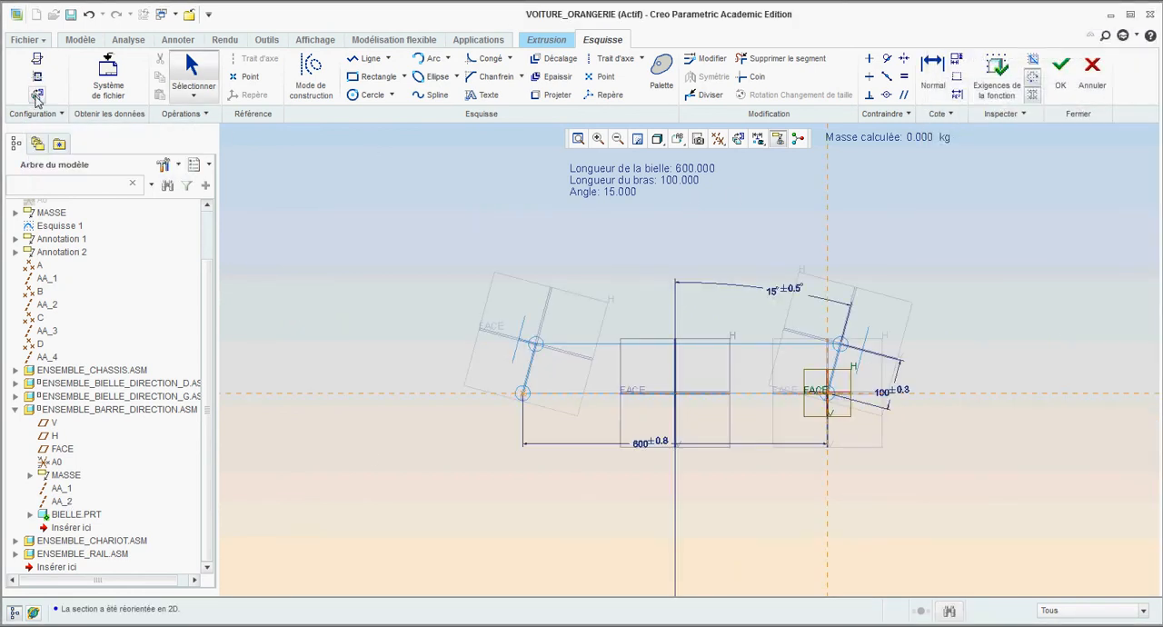
- Sketch two equal circles about 44 in diameter, one centred on axis AA_2 and one on the sketch origin
{"action": "left_click", "coordinate": [352, 95]}
{"action": "left_click", "coordinate": [523, 392]}
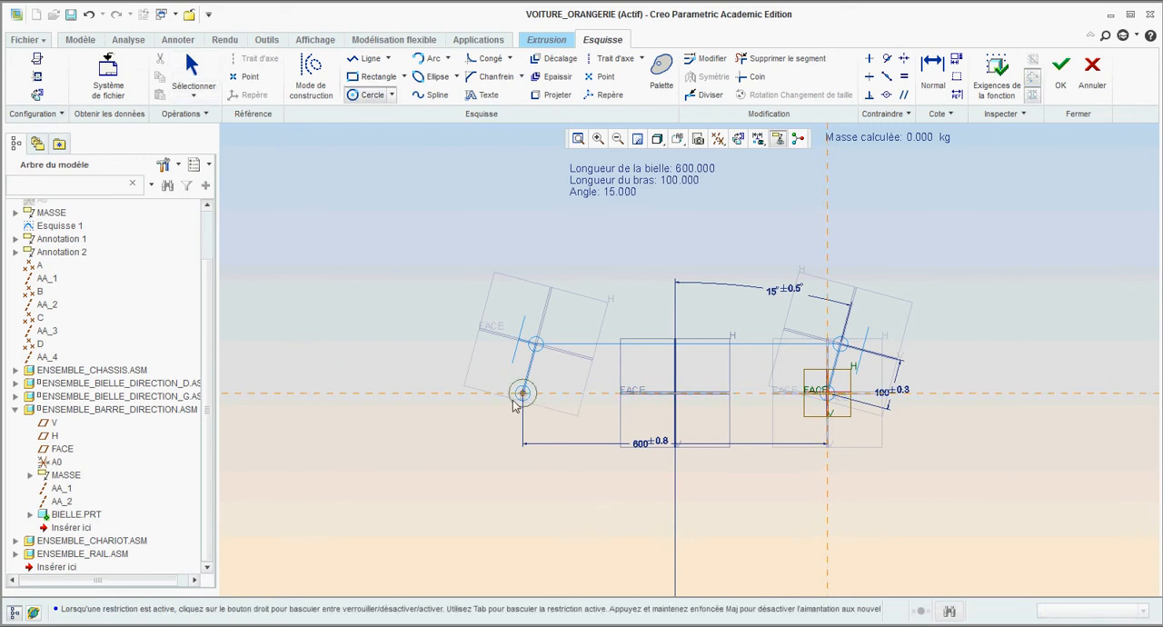
{"action": "left_click", "coordinate": [516, 404]}
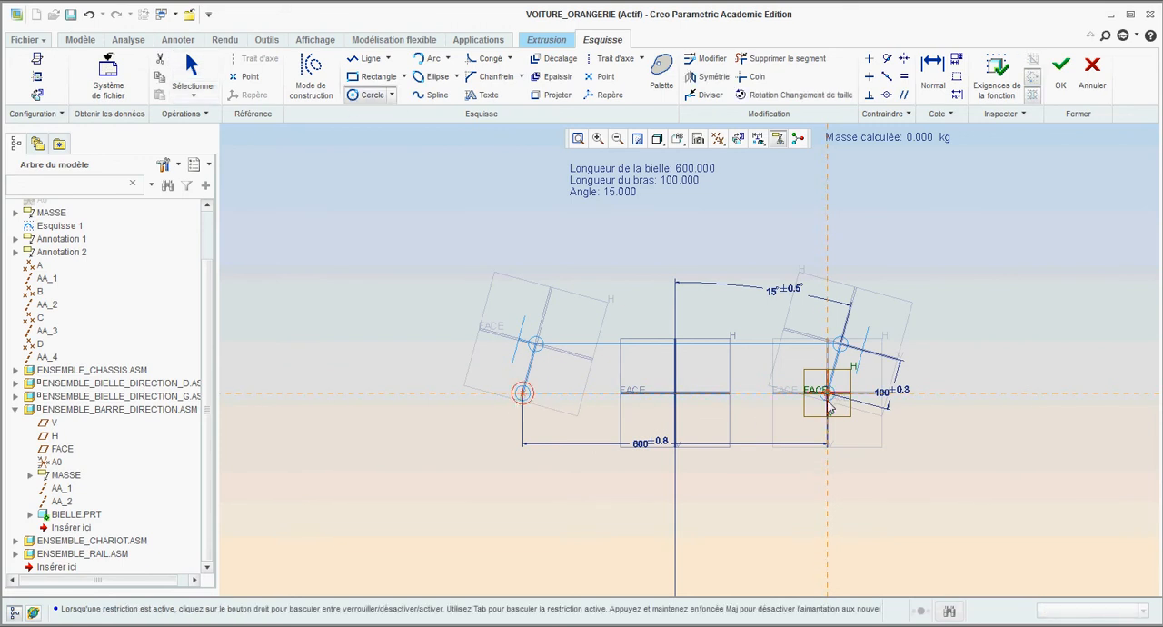
{"action": "left_click", "coordinate": [827, 392]}
{"action": "scroll", "coordinate": [817, 404], "scroll_direction": "up", "scroll_amount": 3}
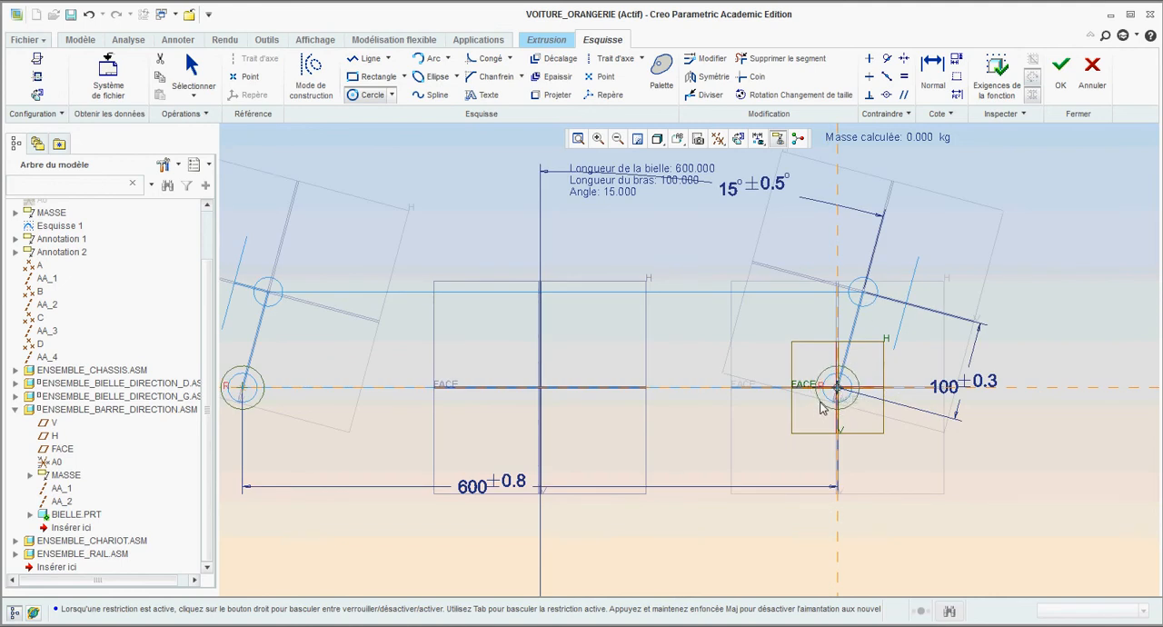
{"action": "left_click", "coordinate": [820, 406]}
{"action": "left_click", "coordinate": [190, 68]}
{"action": "scroll", "coordinate": [735, 302], "scroll_direction": "down", "scroll_amount": 2}
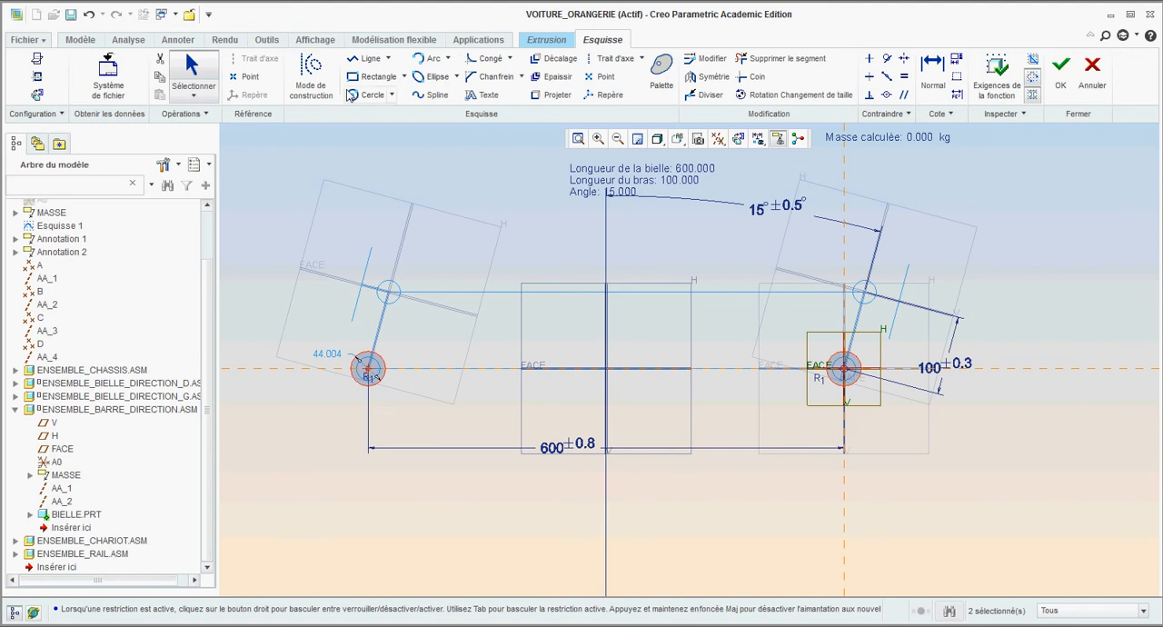
- Join the two circles with two horizontal tangent lines, one along their upper edges and one along their lower edges
{"action": "left_click", "coordinate": [354, 60]}
{"action": "left_click", "coordinate": [367, 350]}
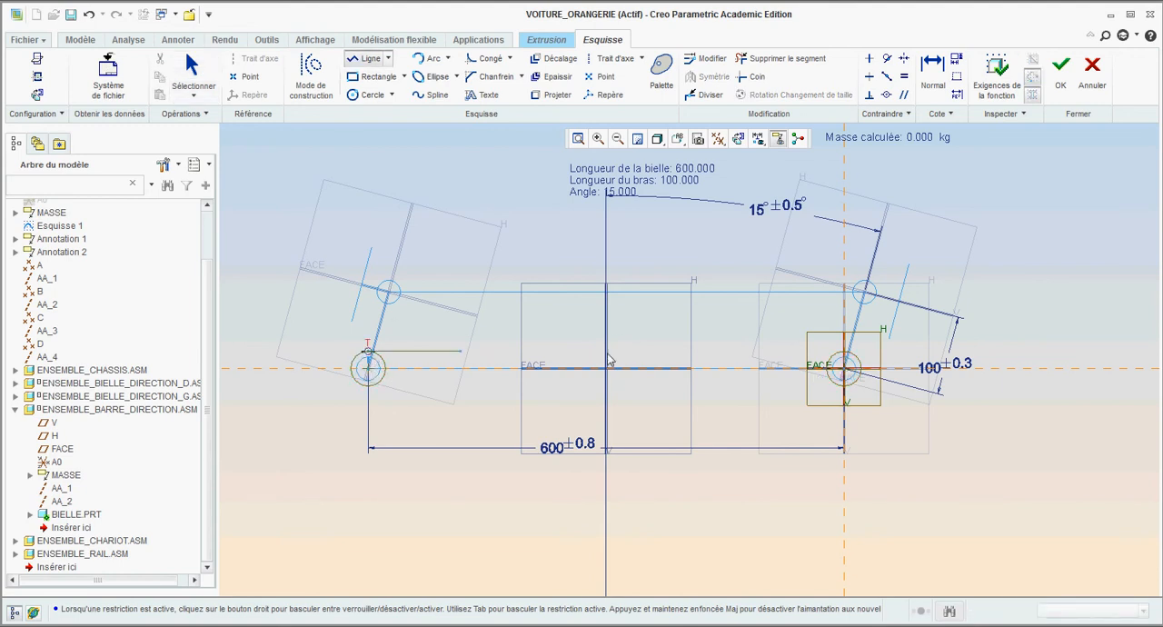
{"action": "left_click", "coordinate": [843, 352]}
{"action": "left_click", "coordinate": [191, 68]}
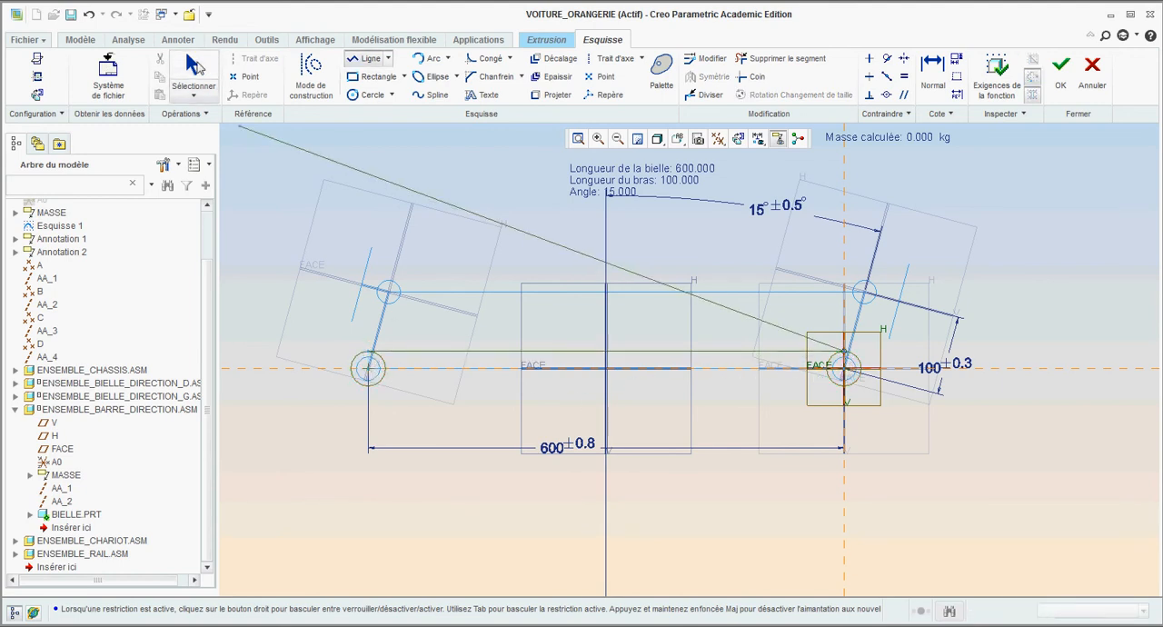
{"action": "left_click", "coordinate": [353, 60]}
{"action": "left_click", "coordinate": [368, 386]}
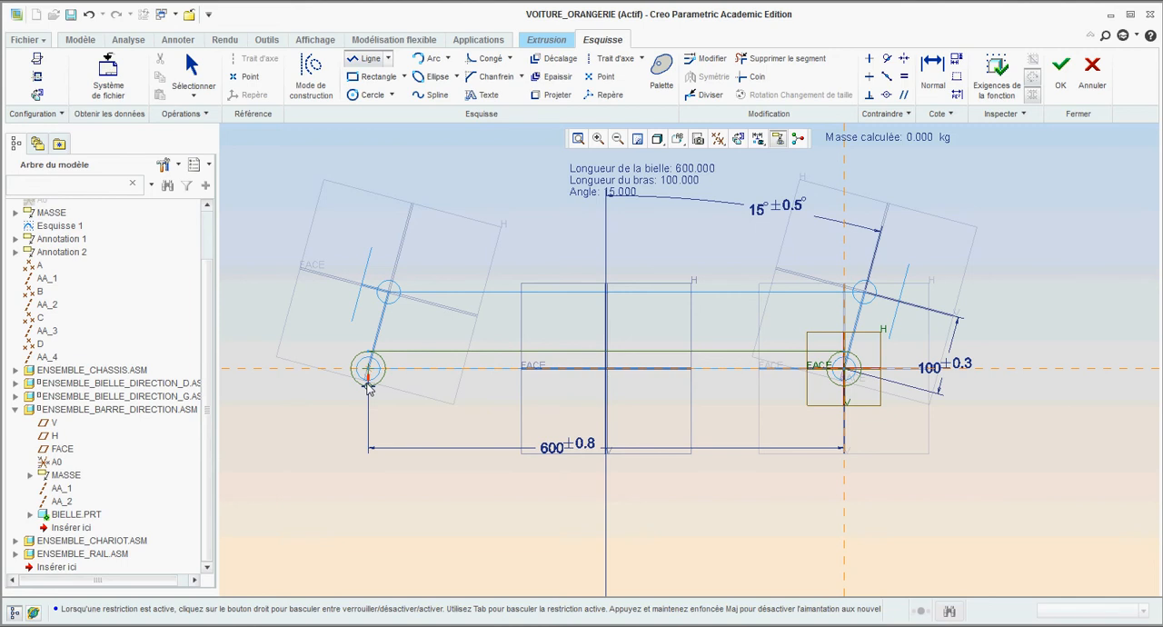
{"action": "left_click", "coordinate": [844, 386]}
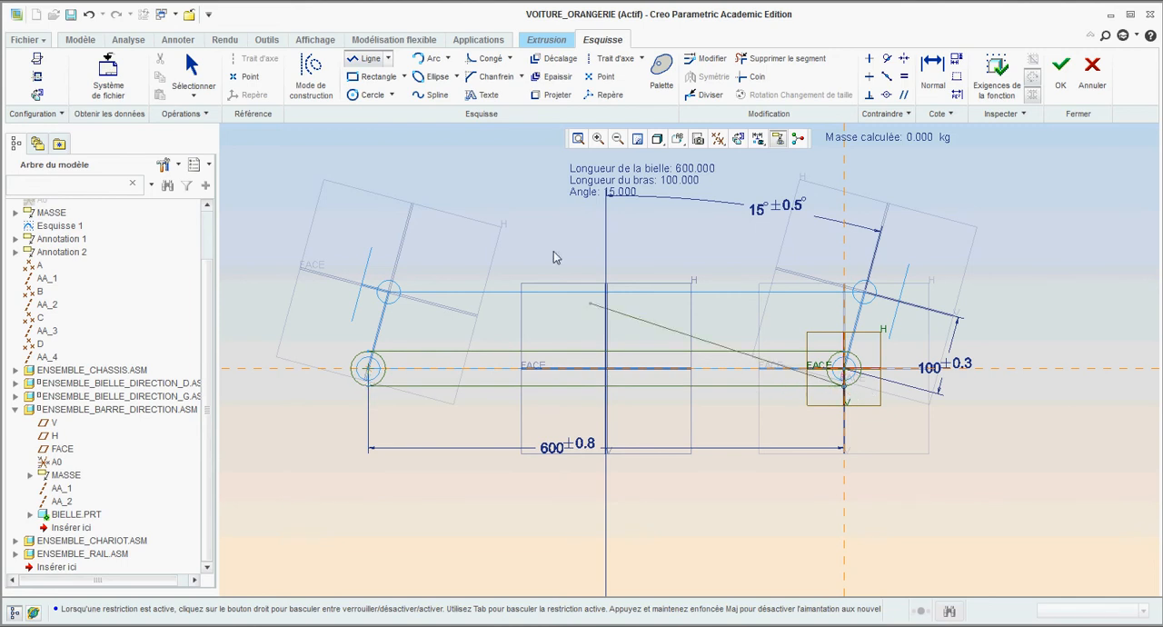
{"action": "left_click", "coordinate": [195, 76]}
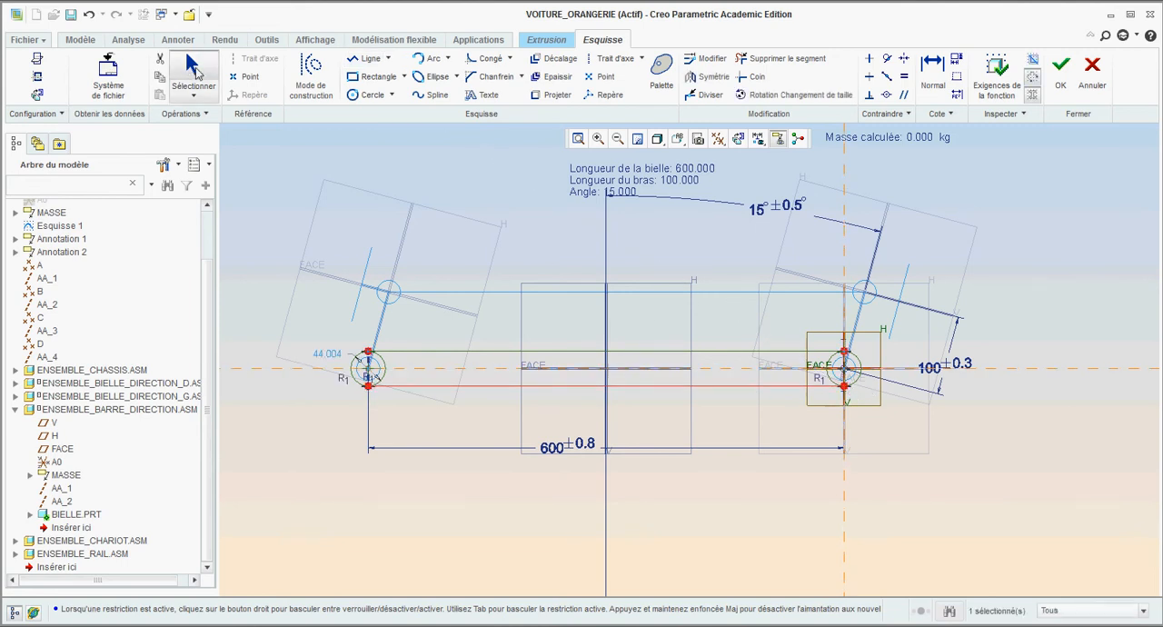
- Trim the inner arc of each end circle to leave a closed slot-shaped outline, and finish the sketch
{"action": "left_click", "coordinate": [755, 60]}
{"action": "scroll", "coordinate": [388, 364], "scroll_direction": "up", "scroll_amount": 3}
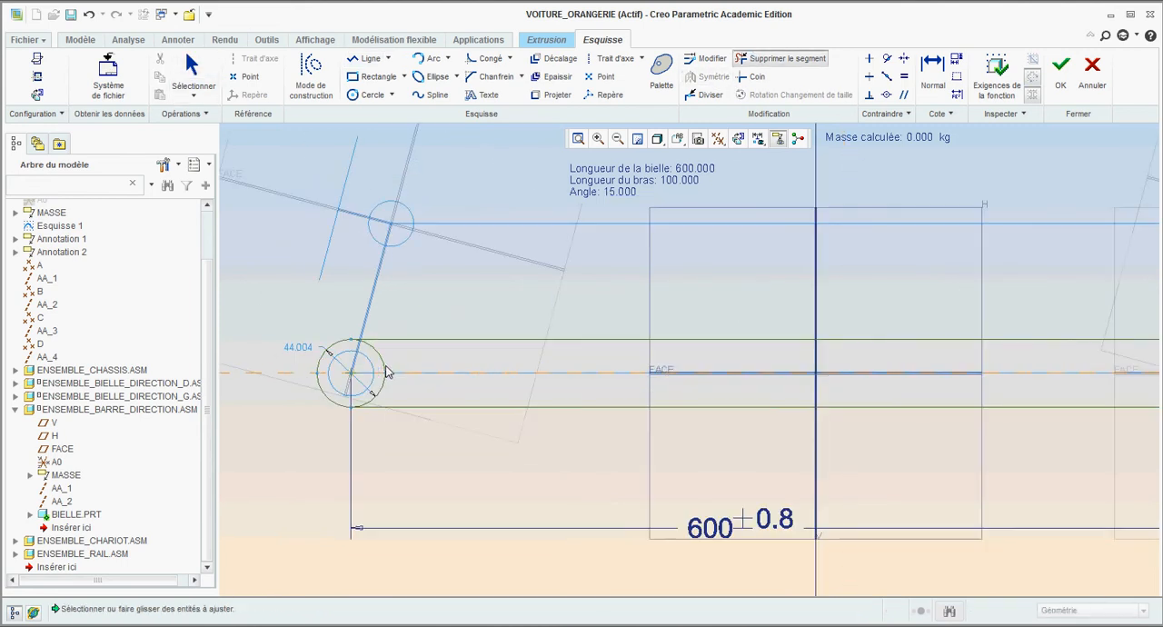
{"action": "mouse_move", "coordinate": [393, 354]}
{"action": "left_mouse_down"}
{"action": "mouse_move", "coordinate": [381, 378]}
{"action": "mouse_move", "coordinate": [390, 396]}
{"action": "left_mouse_up"}
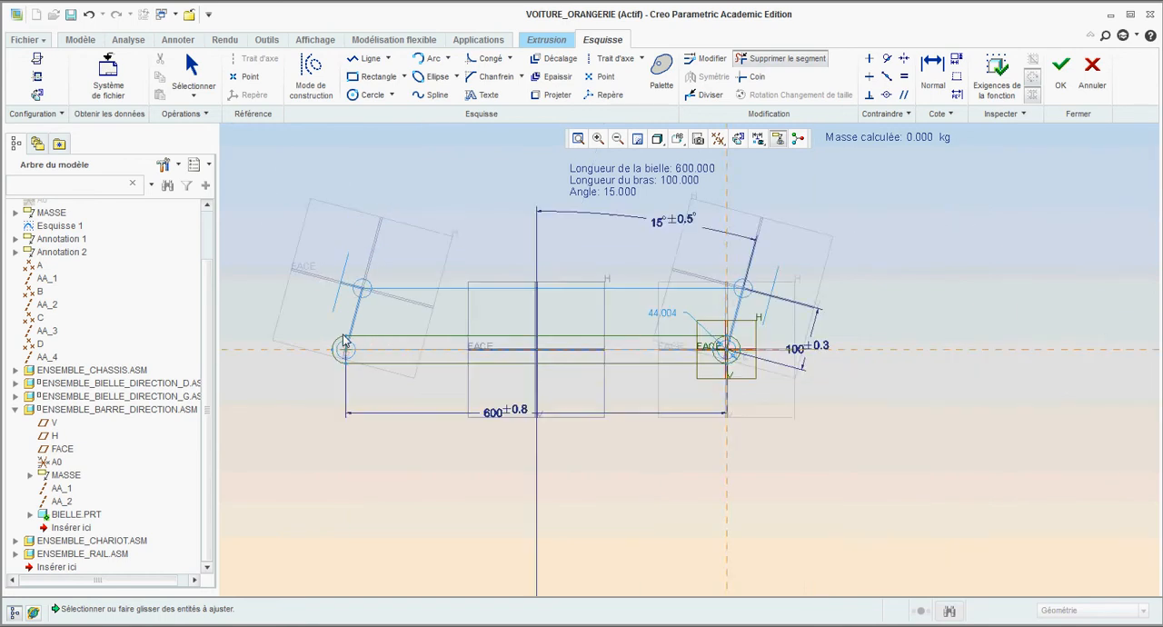
{"action": "scroll", "coordinate": [661, 337], "scroll_direction": "up", "scroll_amount": 3}
{"action": "left_click_drag", "start_coordinate": [694, 325], "coordinate": [682, 384]}
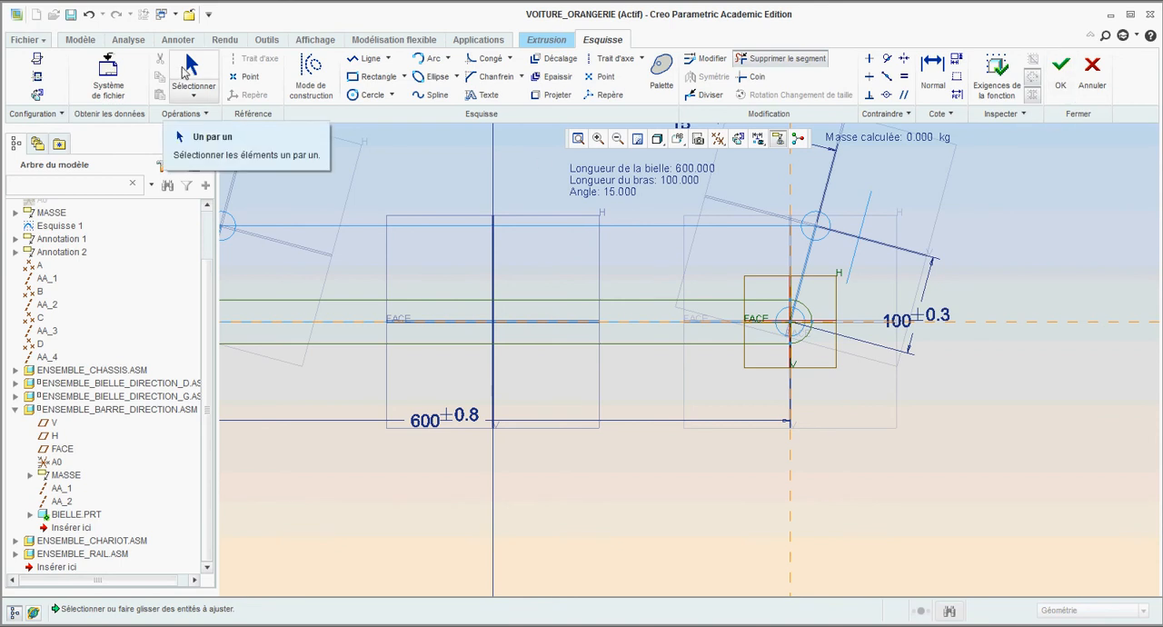
{"action": "left_click", "coordinate": [189, 67]}
{"action": "scroll", "coordinate": [777, 400], "scroll_direction": "down", "scroll_amount": 3}
{"action": "scroll", "coordinate": [544, 378], "scroll_direction": "up", "scroll_amount": 2}
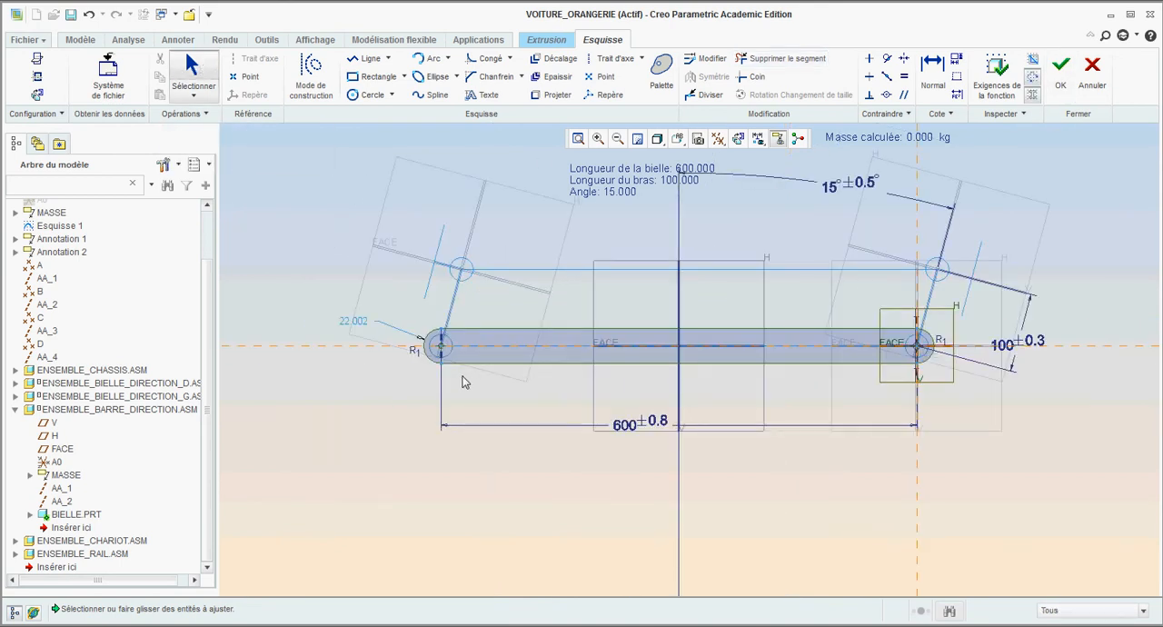
{"action": "scroll", "coordinate": [608, 360], "scroll_direction": "up", "scroll_amount": 2}
{"action": "scroll", "coordinate": [616, 349], "scroll_direction": "down", "scroll_amount": 2}
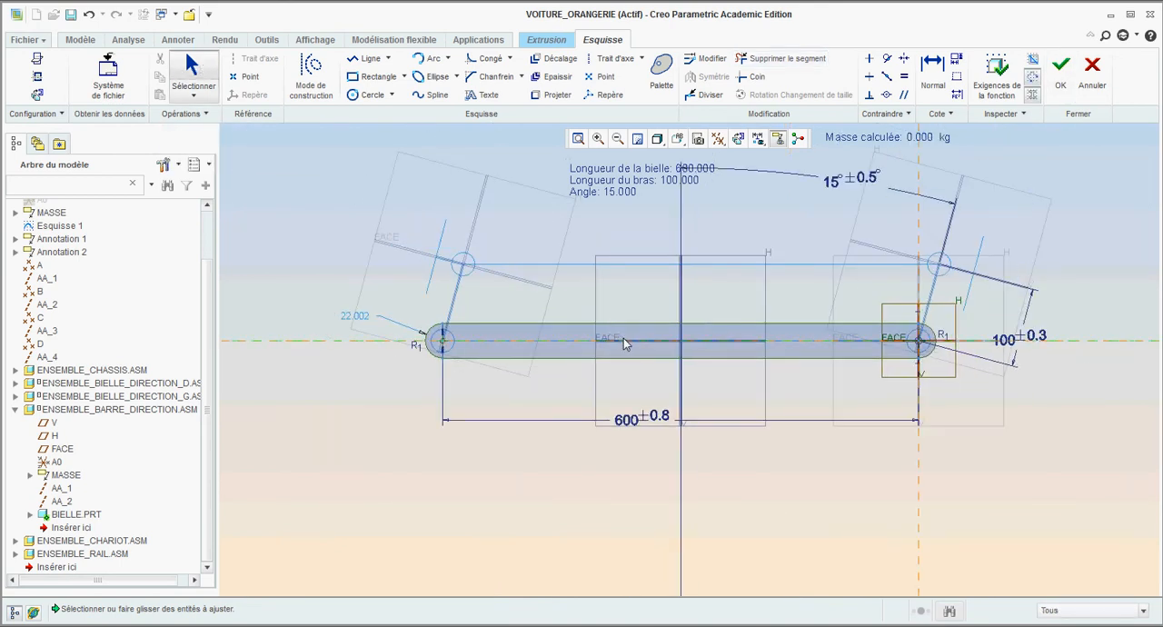
{"action": "mouse_move", "coordinate": [623, 338]}
{"action": "middle_mouse_down"}
{"action": "mouse_move", "coordinate": [619, 301]}
{"action": "mouse_move", "coordinate": [624, 315]}
{"action": "middle_mouse_up"}
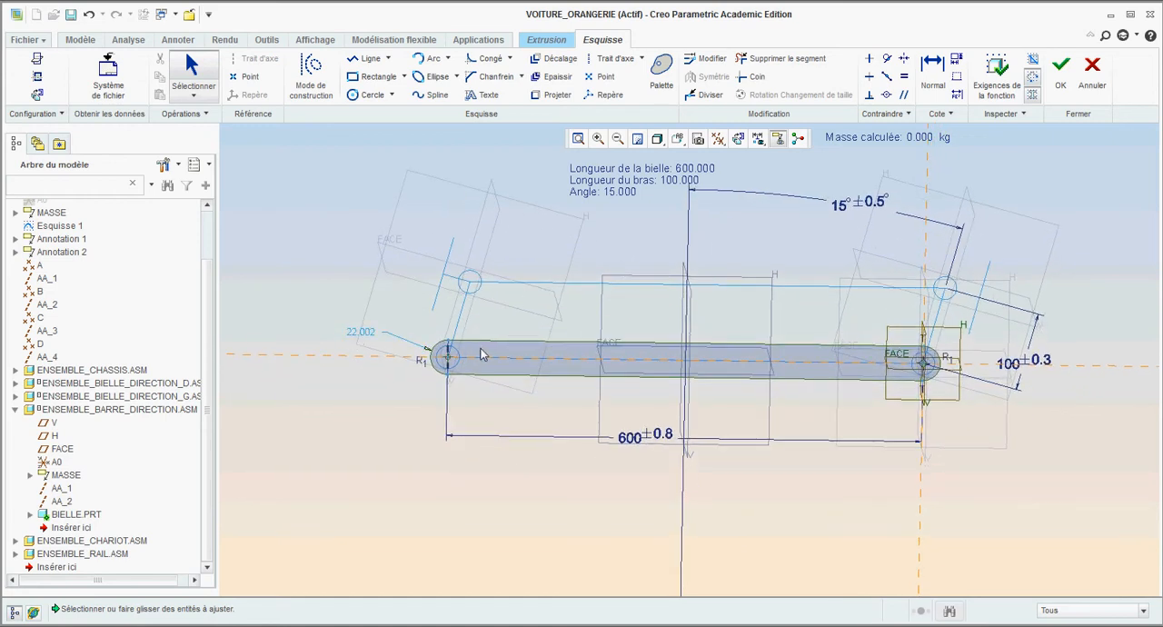
{"action": "left_click", "coordinate": [1060, 71]}
- Extrude the slot-shaped profile symmetrically about the sketch plane with a total depth of 20 and complete the feature
{"action": "left_click", "coordinate": [83, 77]}
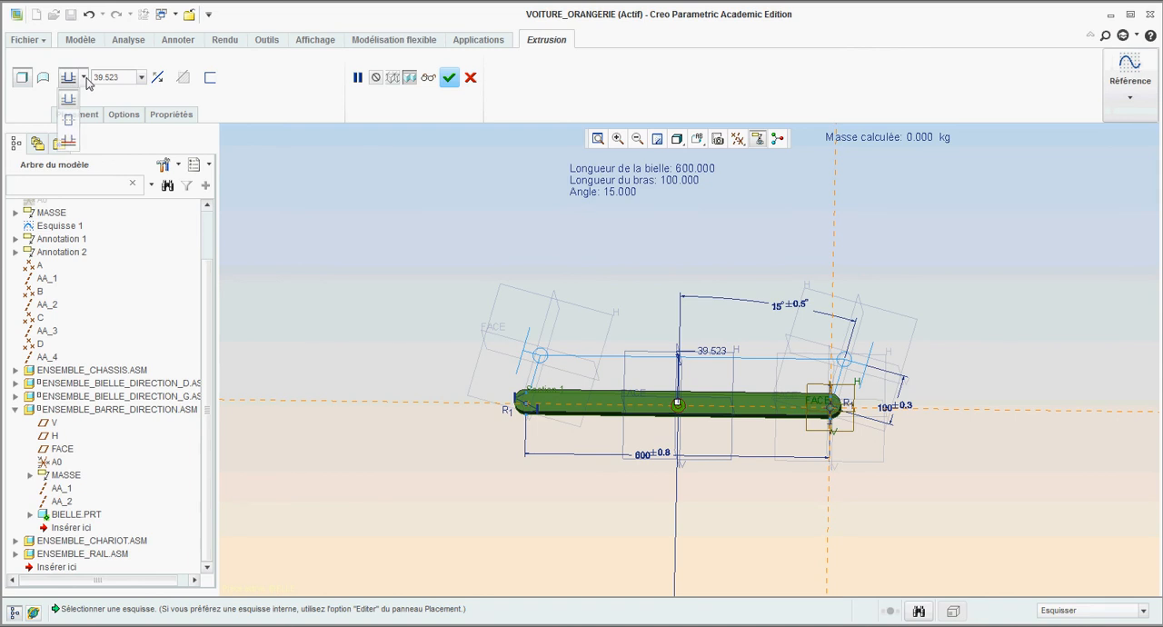
{"action": "left_click", "coordinate": [72, 124]}
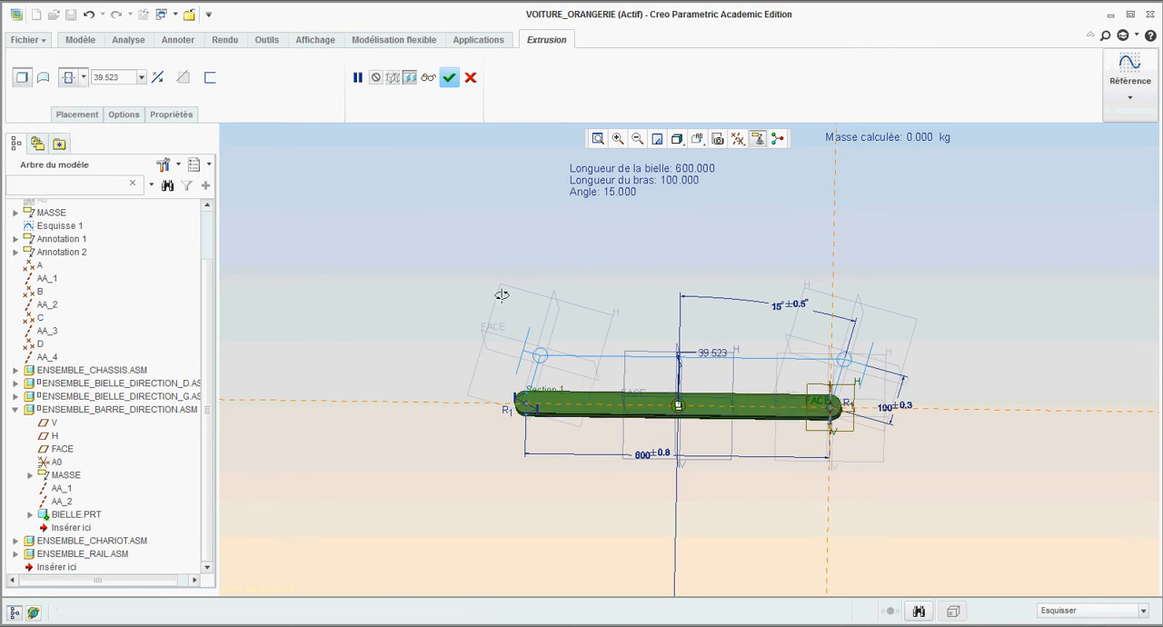
{"action": "middle_click_drag", "start_coordinate": [507, 308], "coordinate": [488, 256]}
{"action": "double_click", "coordinate": [121, 78]}
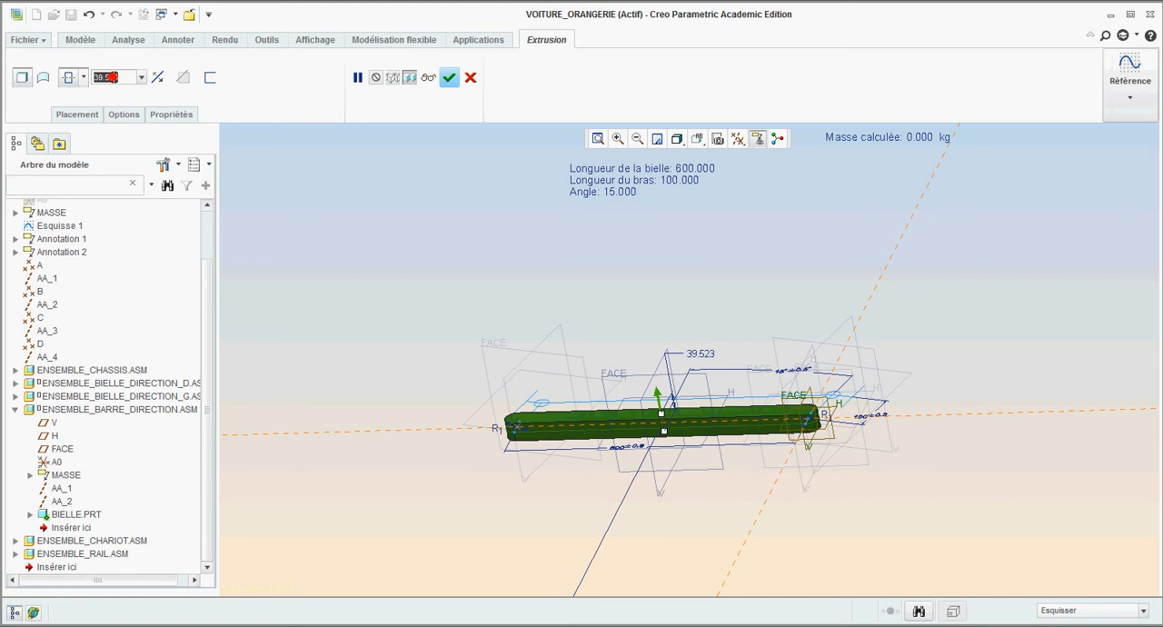
{"action": "type", "text": "20"}
{"action": "key", "text": "Return"}
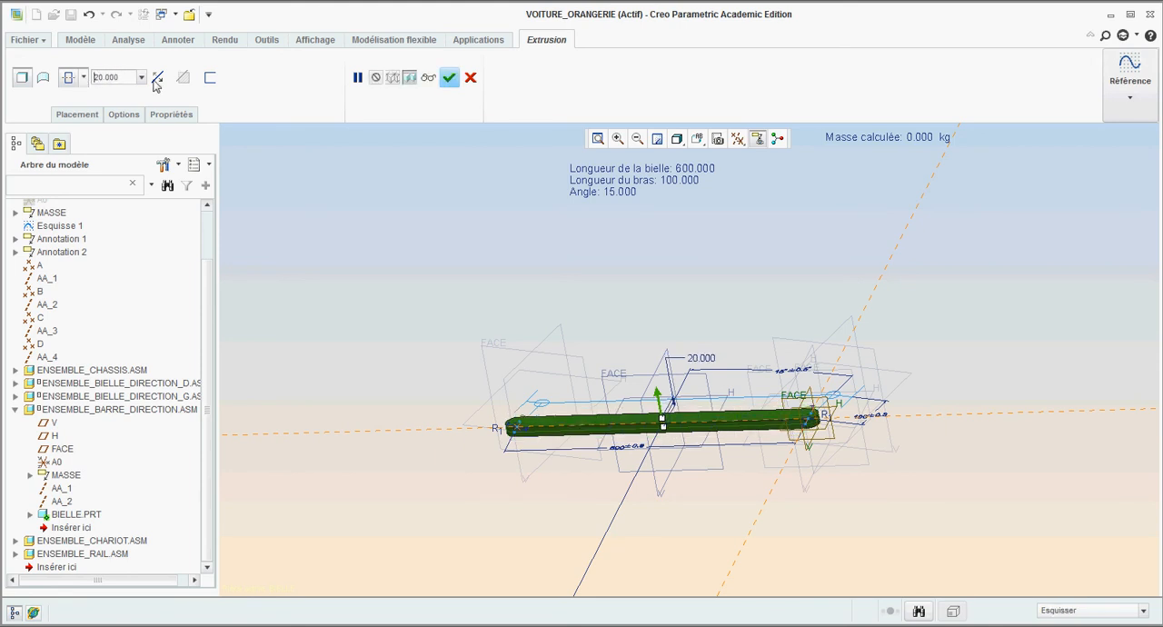
{"action": "scroll", "coordinate": [646, 423], "scroll_direction": "down", "scroll_amount": 1}
{"action": "scroll", "coordinate": [685, 449], "scroll_direction": "down", "scroll_amount": 1}
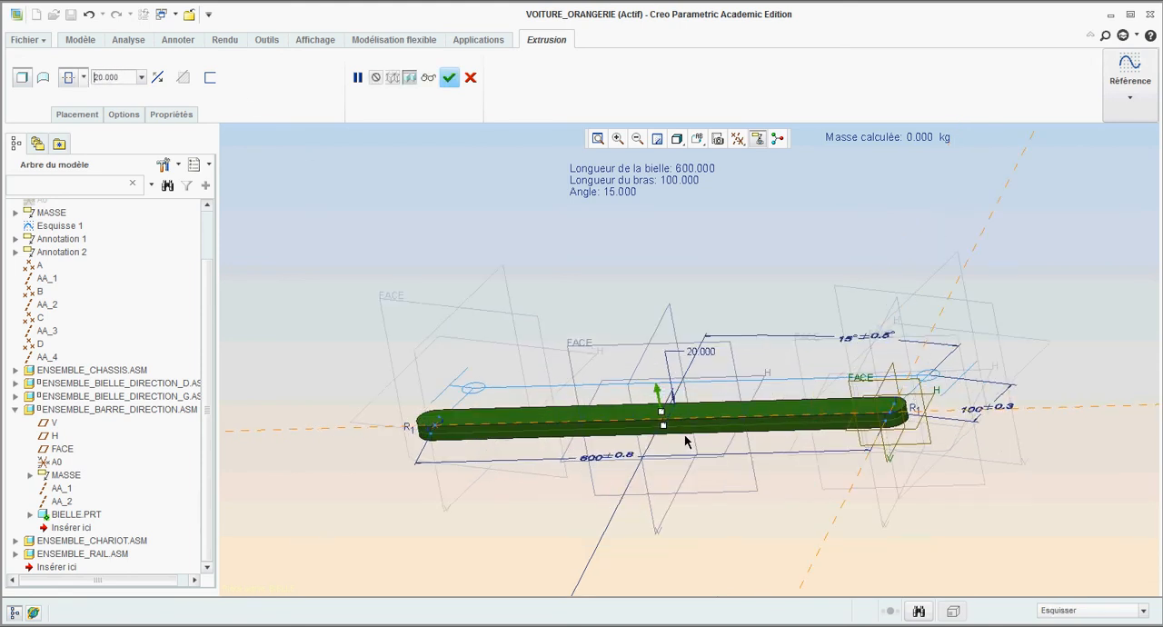
{"action": "left_click", "coordinate": [449, 79]}
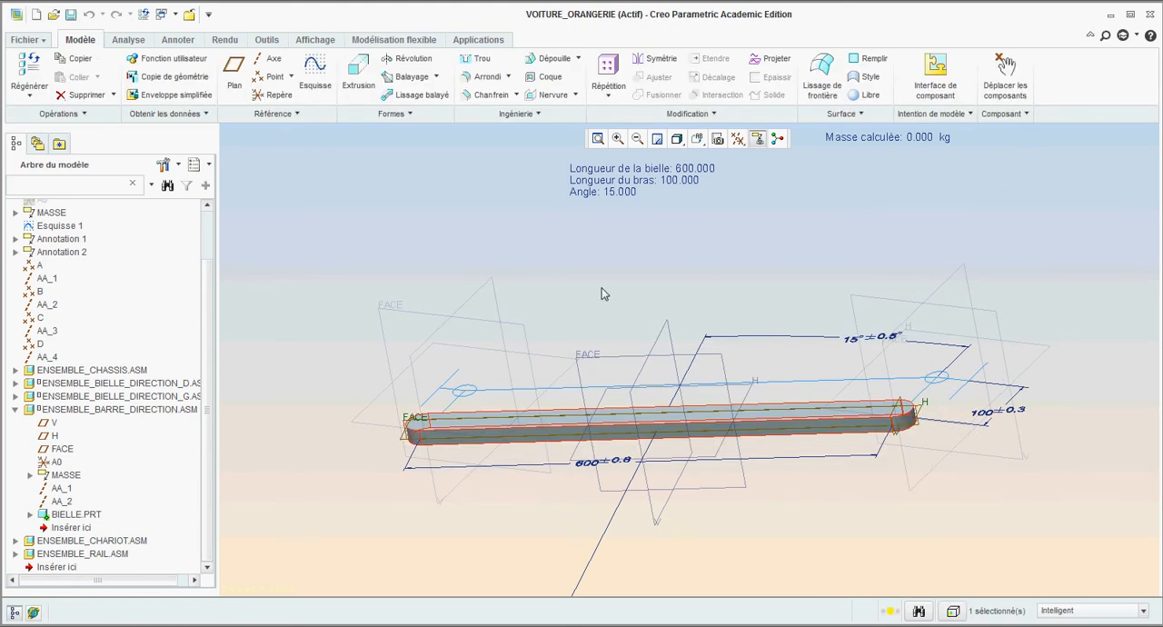
{"action": "left_click", "coordinate": [588, 280]}
- Set the skeleton's connecting rod length parameter LONG_BIELLE to 700 and regenerate the model
{"action": "scroll", "coordinate": [610, 309], "scroll_direction": "down", "scroll_amount": 2}
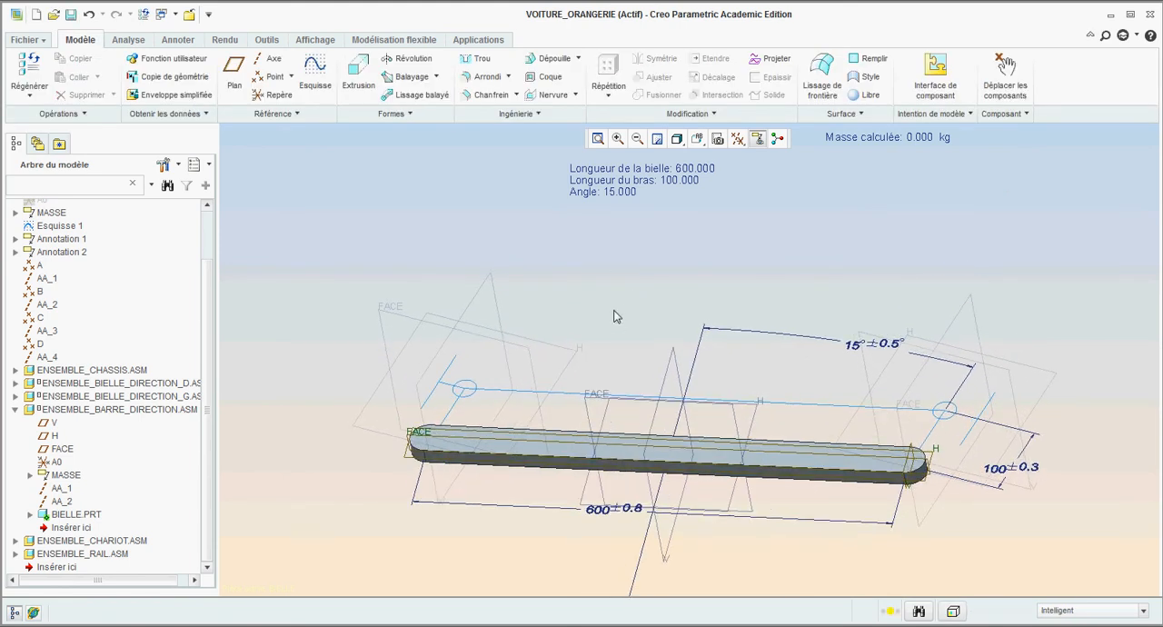
{"action": "scroll", "coordinate": [614, 315], "scroll_direction": "up", "scroll_amount": 3}
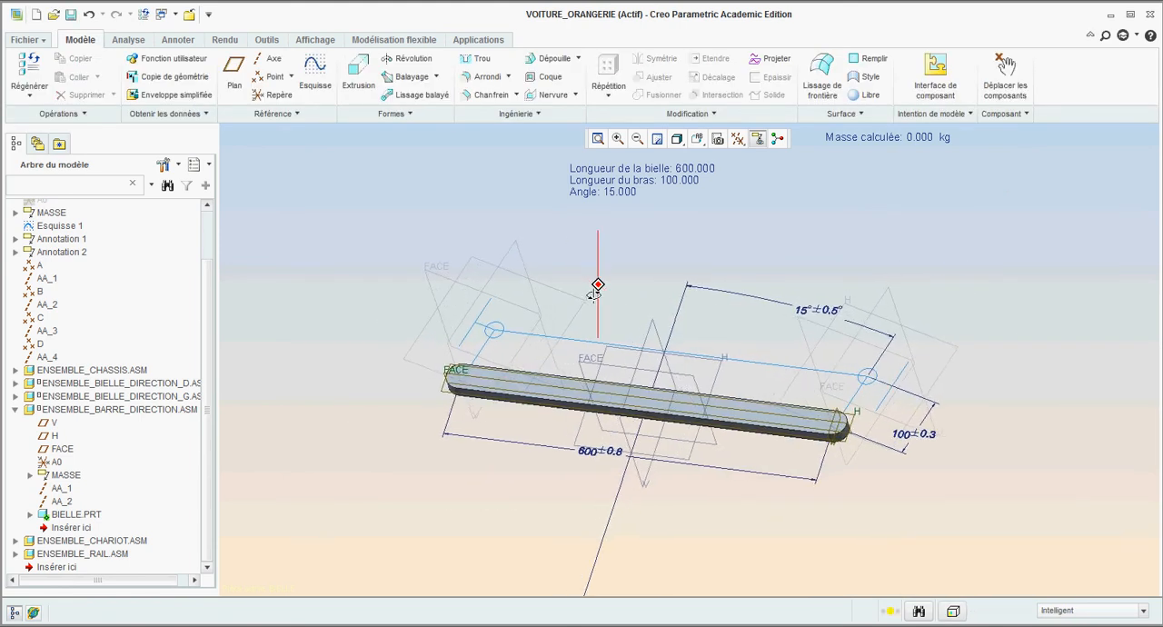
{"action": "middle_click_drag", "start_coordinate": [597, 286], "coordinate": [599, 285]}
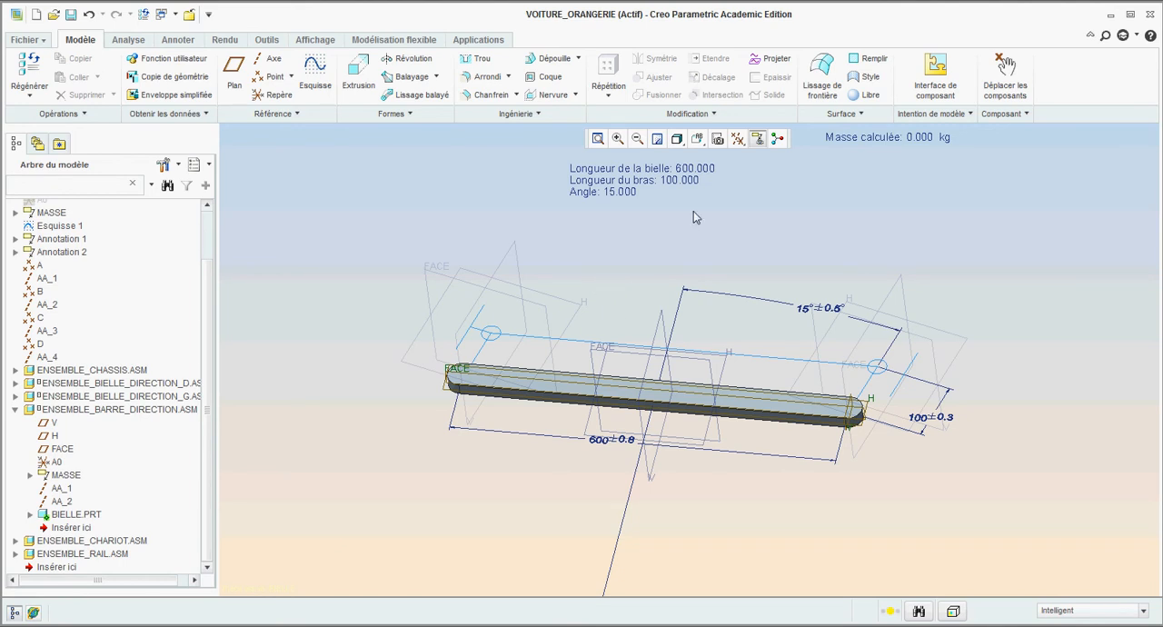
{"action": "double_click", "coordinate": [704, 172]}
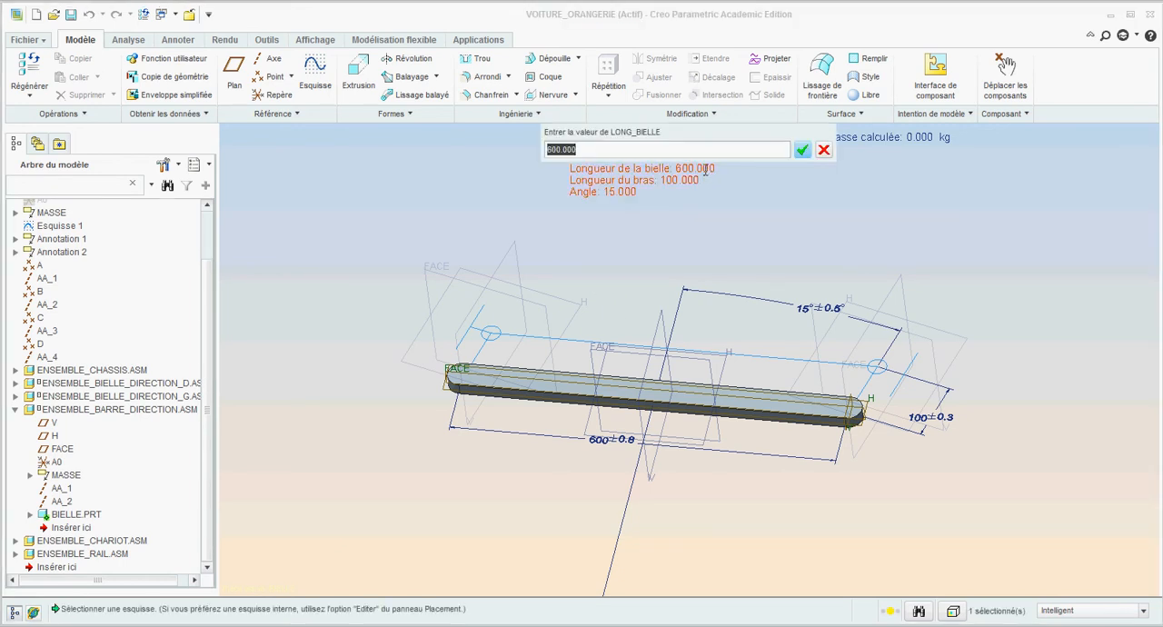
{"action": "type", "text": "7"}
{"action": "key", "text": "Return"}
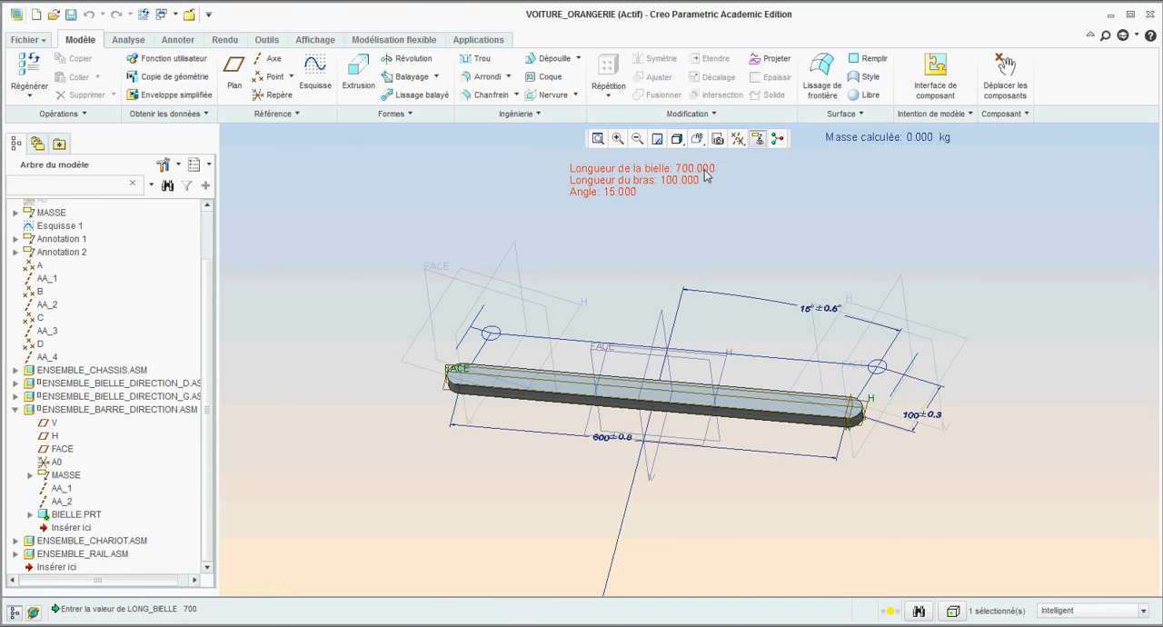
{"action": "left_click", "coordinate": [145, 15]}
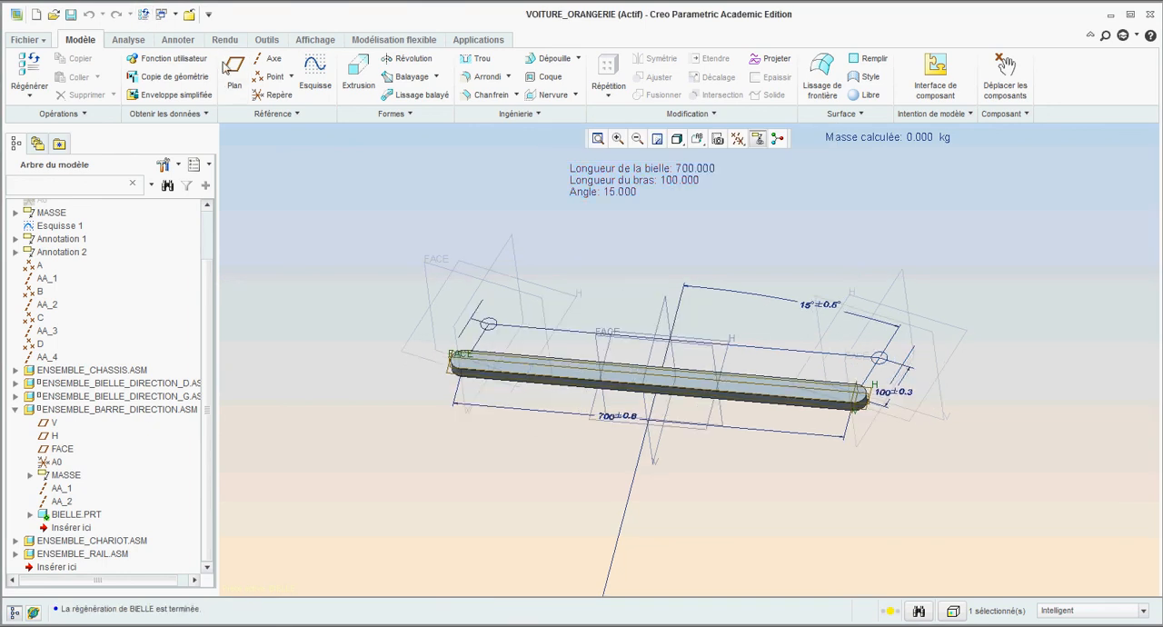
{"action": "scroll", "coordinate": [620, 416], "scroll_direction": "up", "scroll_amount": 3}
{"action": "scroll", "coordinate": [571, 460], "scroll_direction": "down", "scroll_amount": 2}
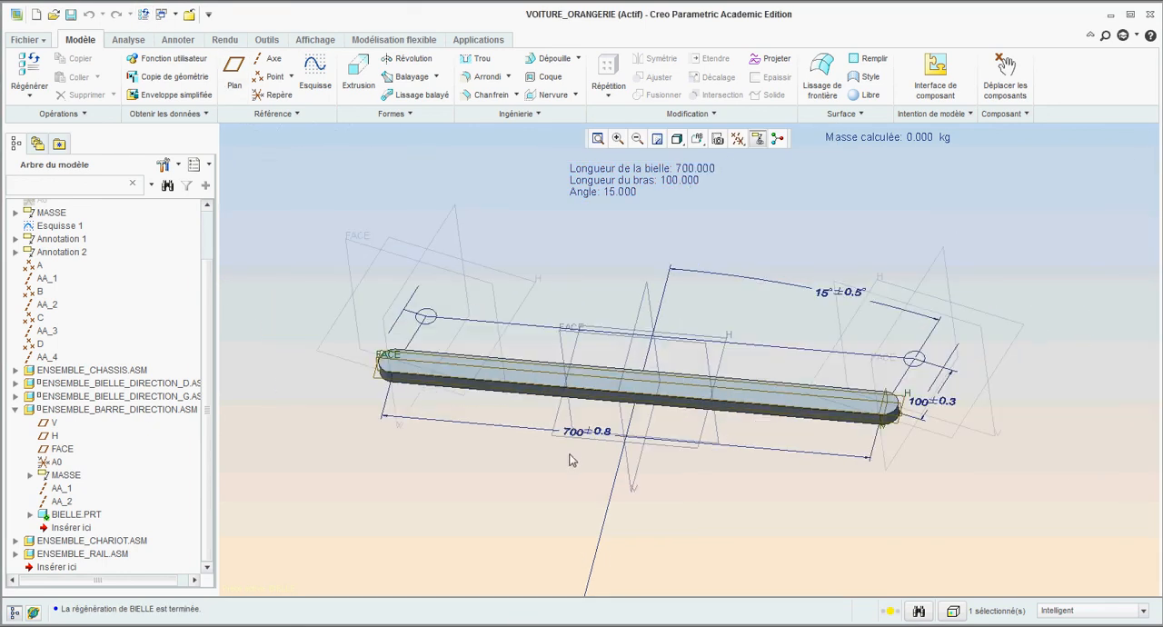
{"action": "scroll", "coordinate": [567, 461], "scroll_direction": "down", "scroll_amount": 2}
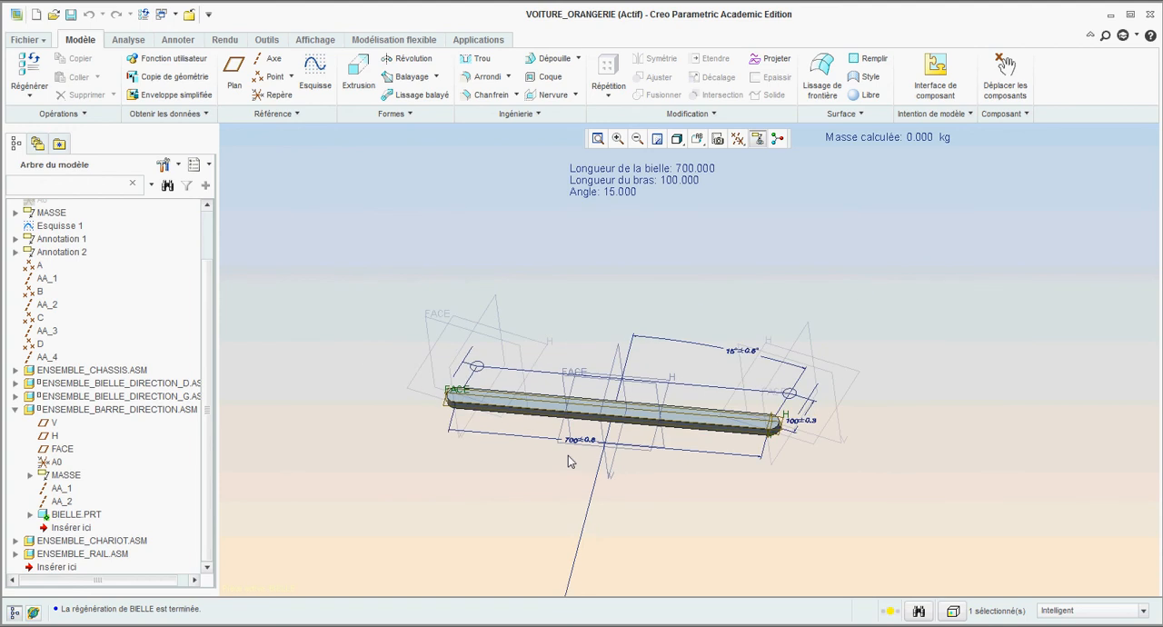